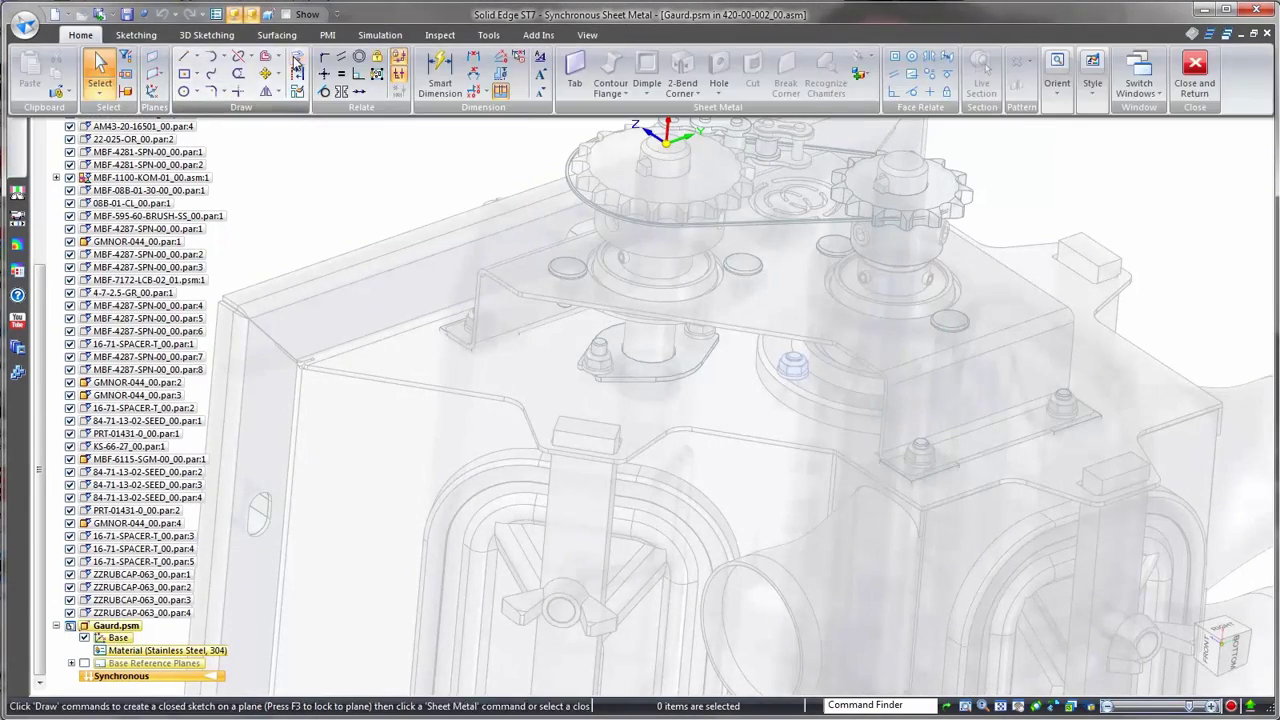
# Project the surrounding assembly edges onto the base plane above the chain drive and form a closed outline for the guard
pyautogui.click(296, 62)
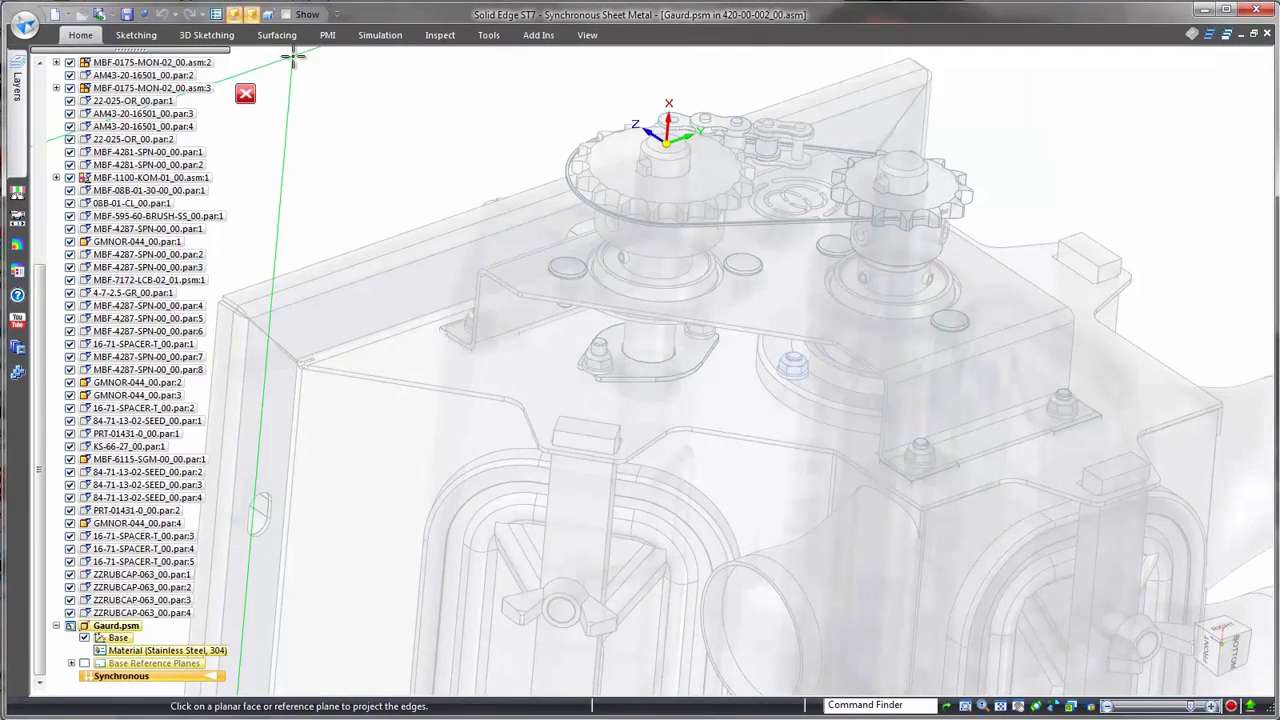
pyautogui.scroll(5, 503, 109)
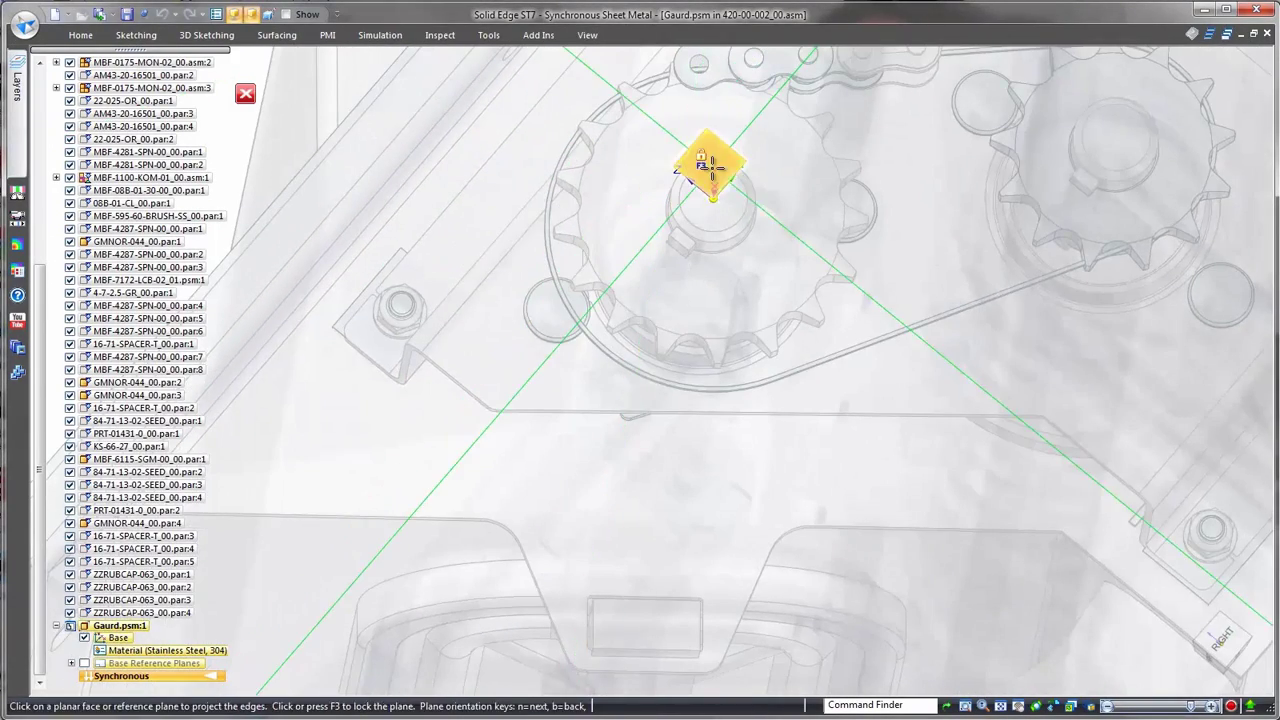
pyautogui.click(712, 168)
pyautogui.moveTo(712, 168); pyautogui.dragTo(386, 275, button='middle')
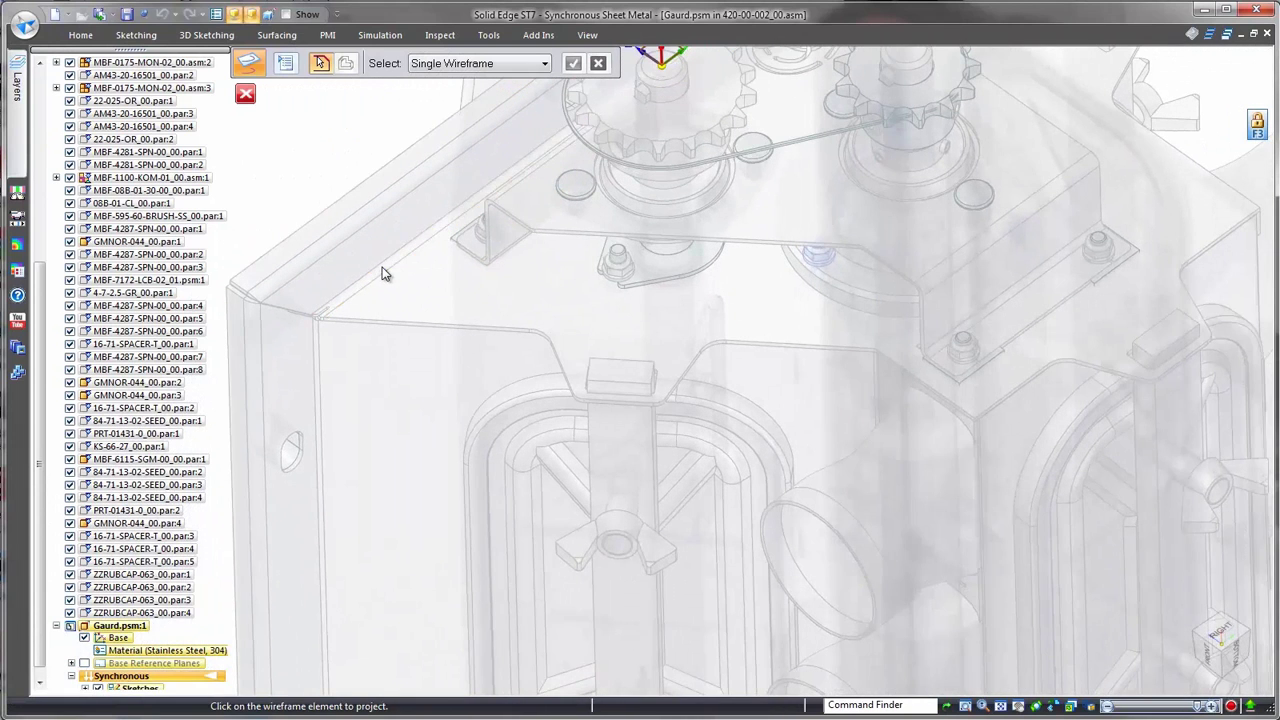
pyautogui.click(785, 343)
pyautogui.click(909, 362)
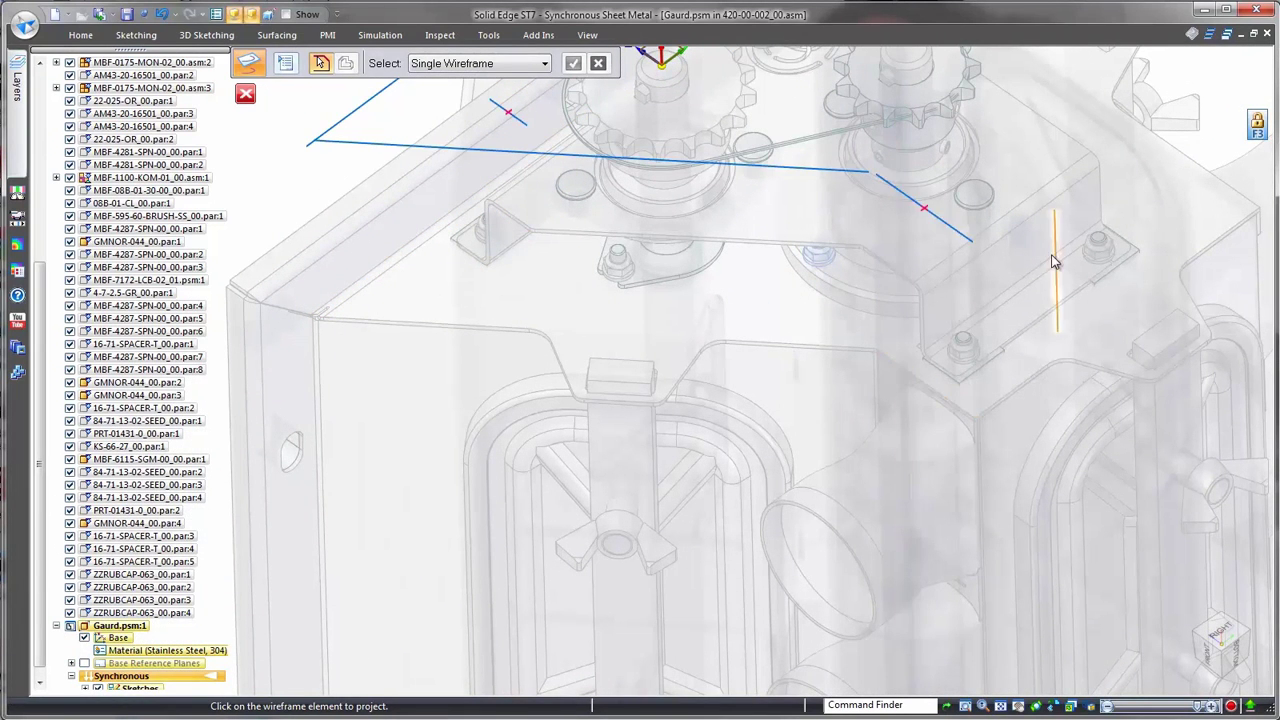
pyautogui.click(1050, 257)
pyautogui.click(1230, 632)
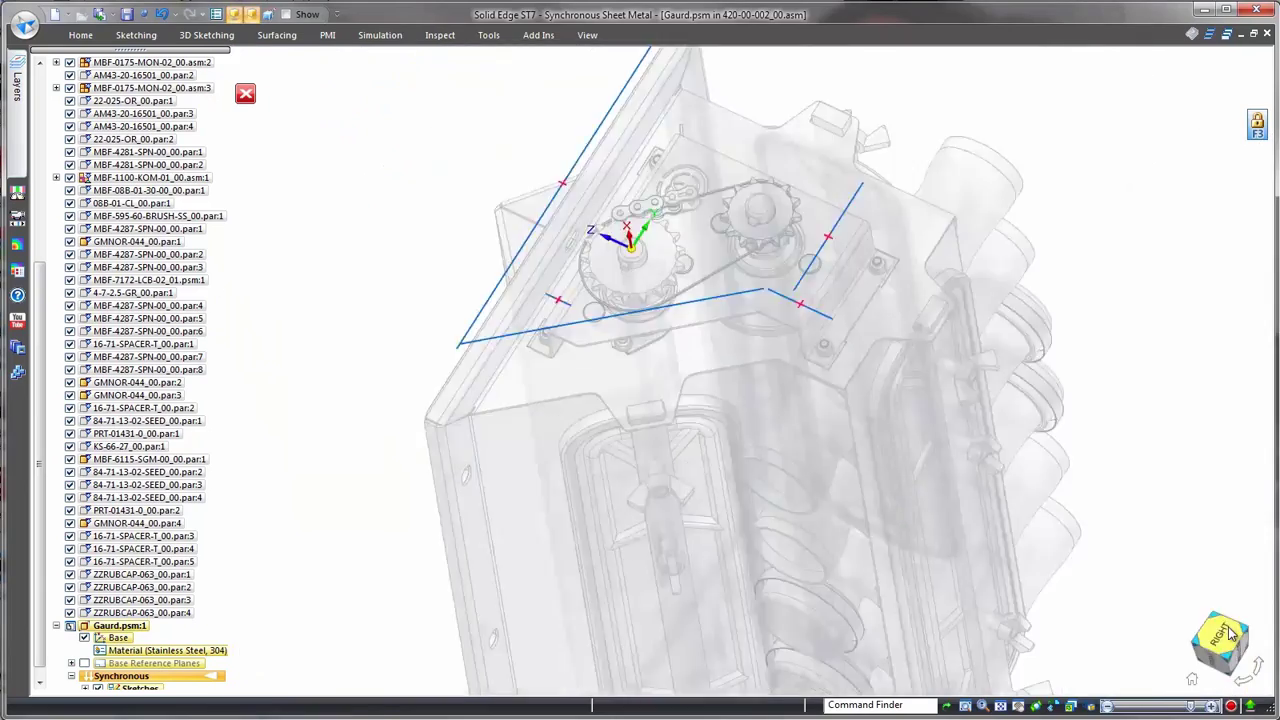
pyautogui.rightClick(365, 213)
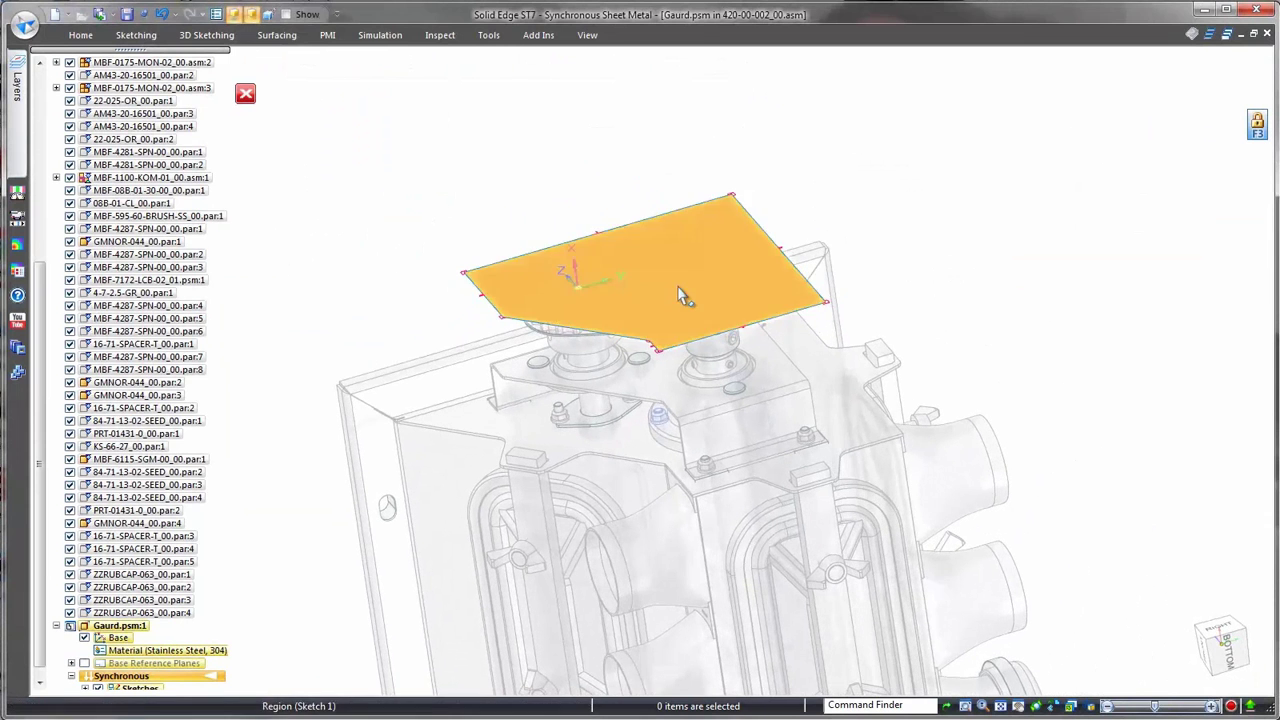
# Create the guard's top plate as a 3 mm thick tab from the closed sketch region
pyautogui.click(678, 258)
pyautogui.click(679, 260)
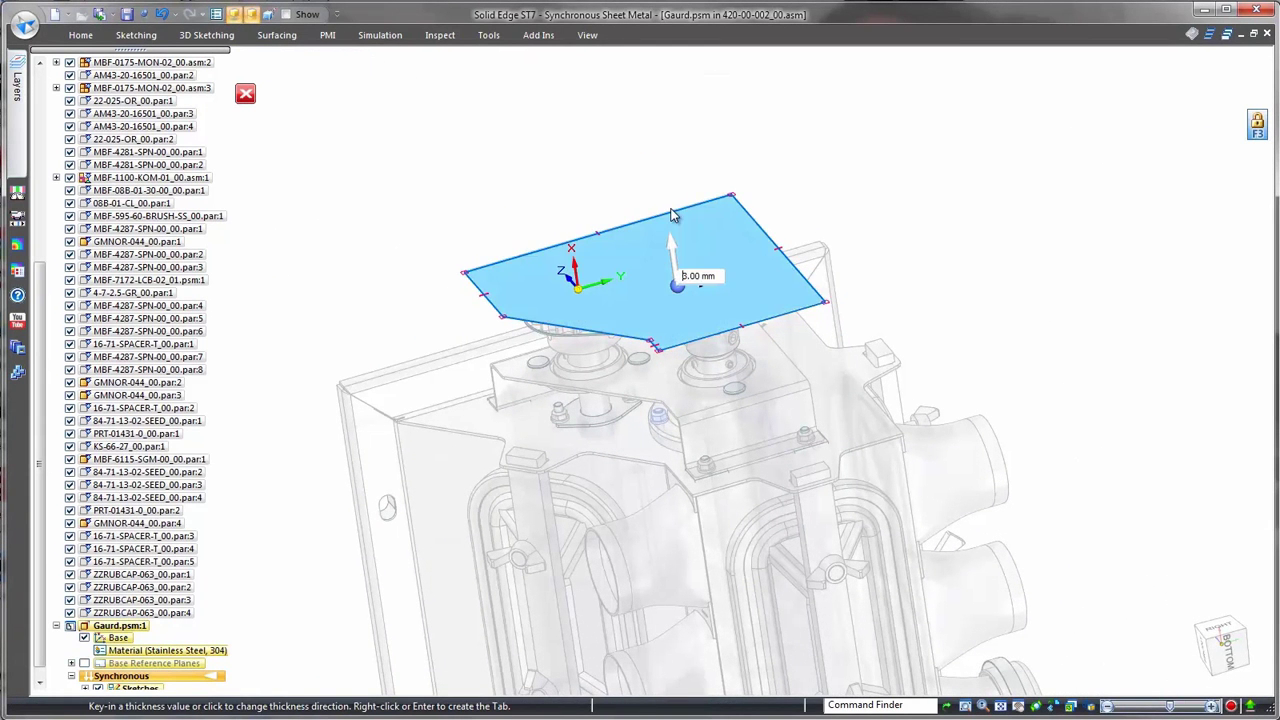
pyautogui.scroll(5, 629, 194)
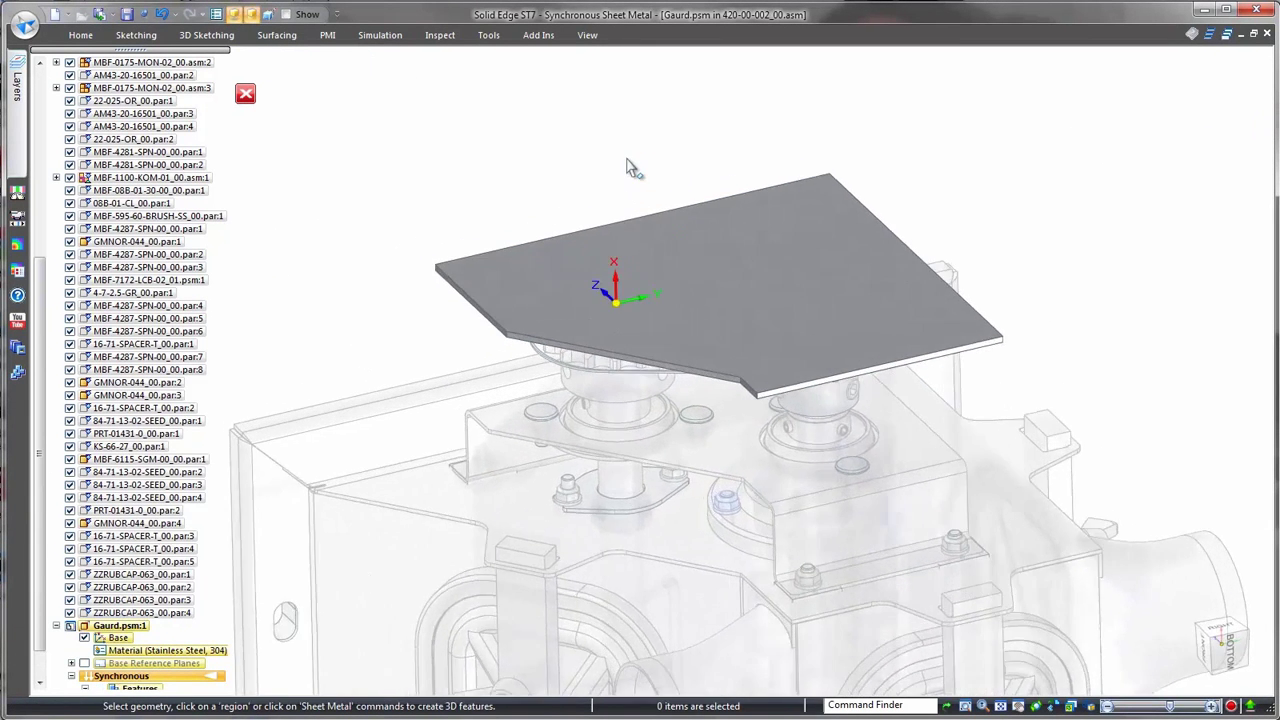
# Add 90° downward flanges along four edges of the top plate, reaching the housing's upper corner level
pyautogui.click(895, 405)
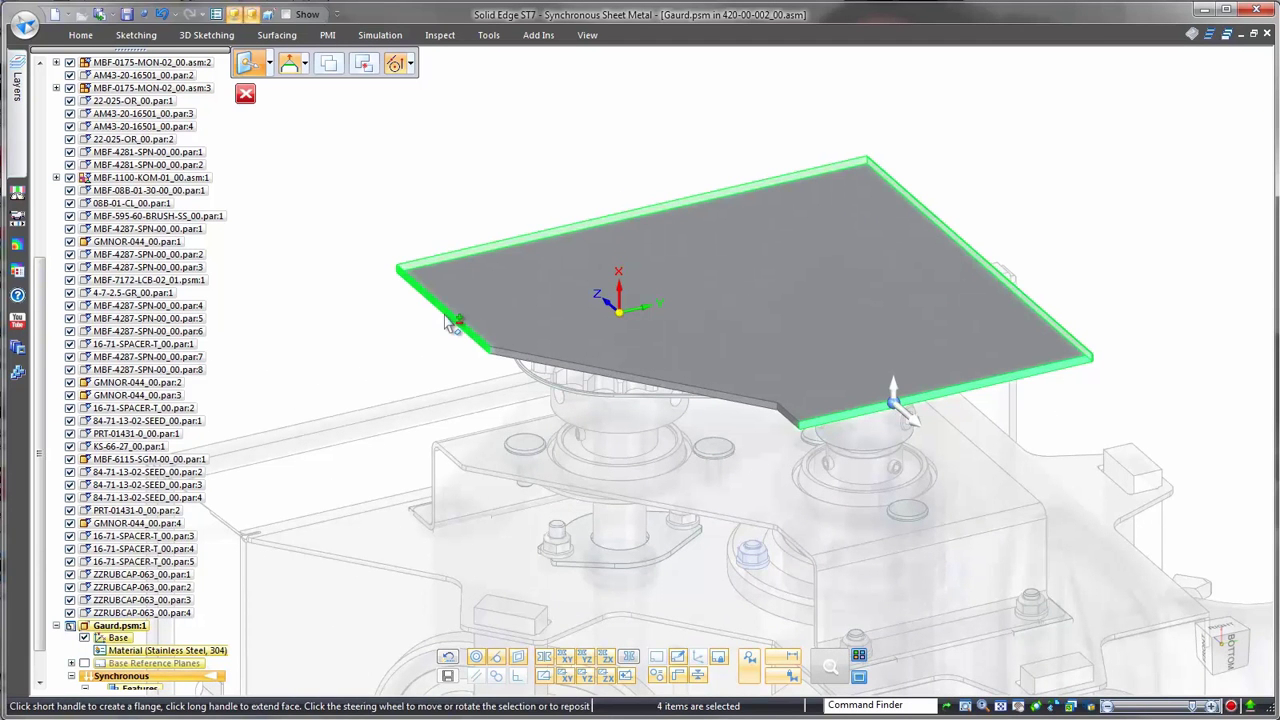
pyautogui.click(894, 392)
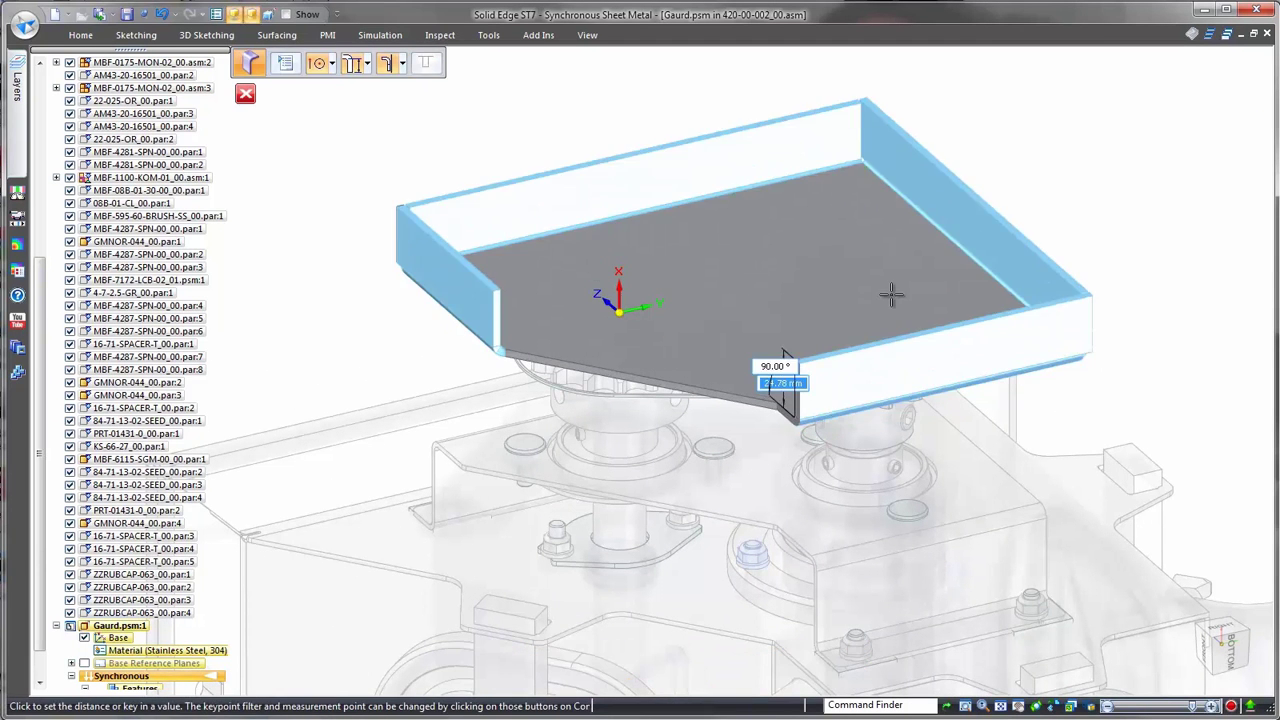
pyautogui.click(437, 103)
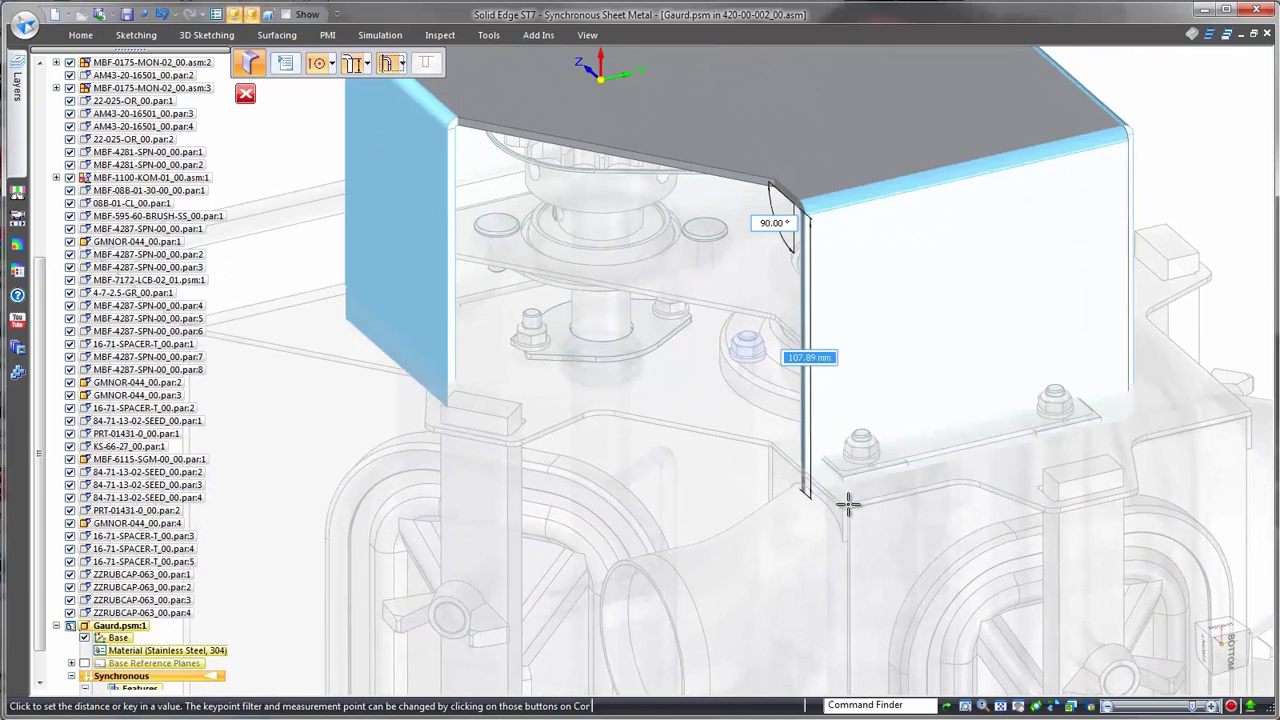
pyautogui.click(844, 503)
pyautogui.press('Escape')
# Sketch a line about 59 mm long at 0° across the lower part of the flange facing the mounting bolts
pyautogui.moveTo(663, 509); pyautogui.dragTo(704, 516, button='right')
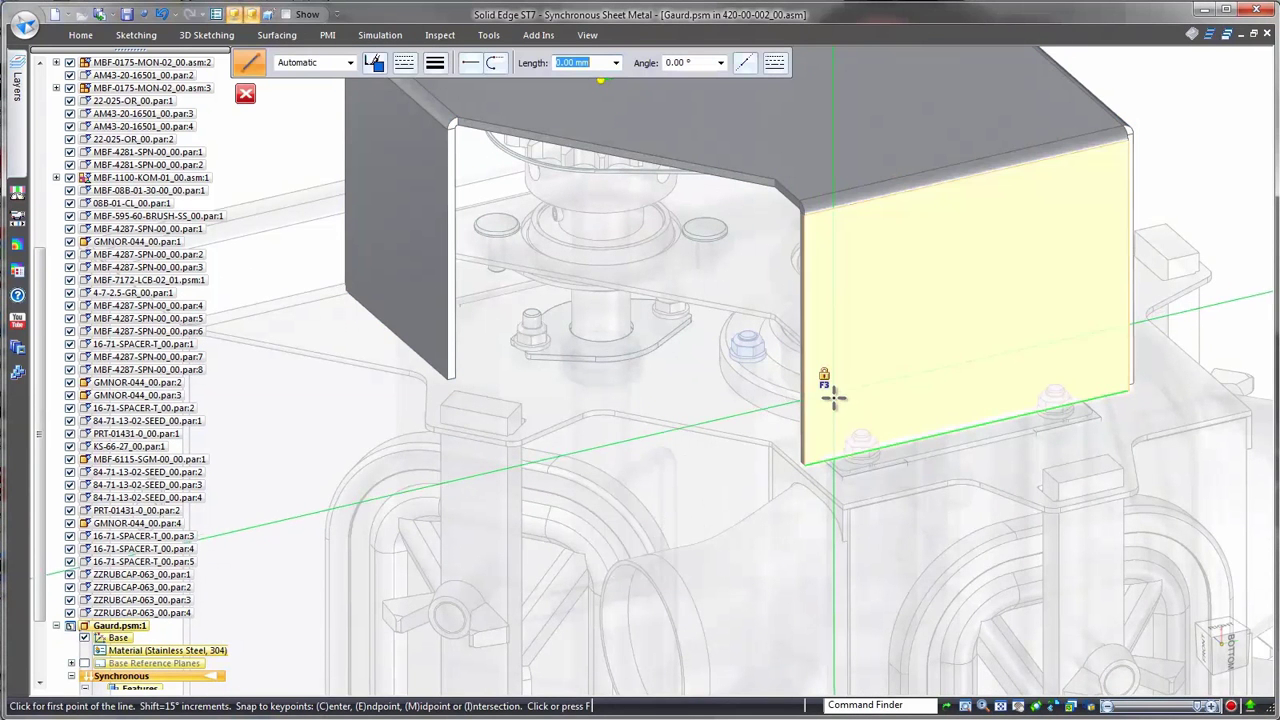
pyautogui.press('F3')
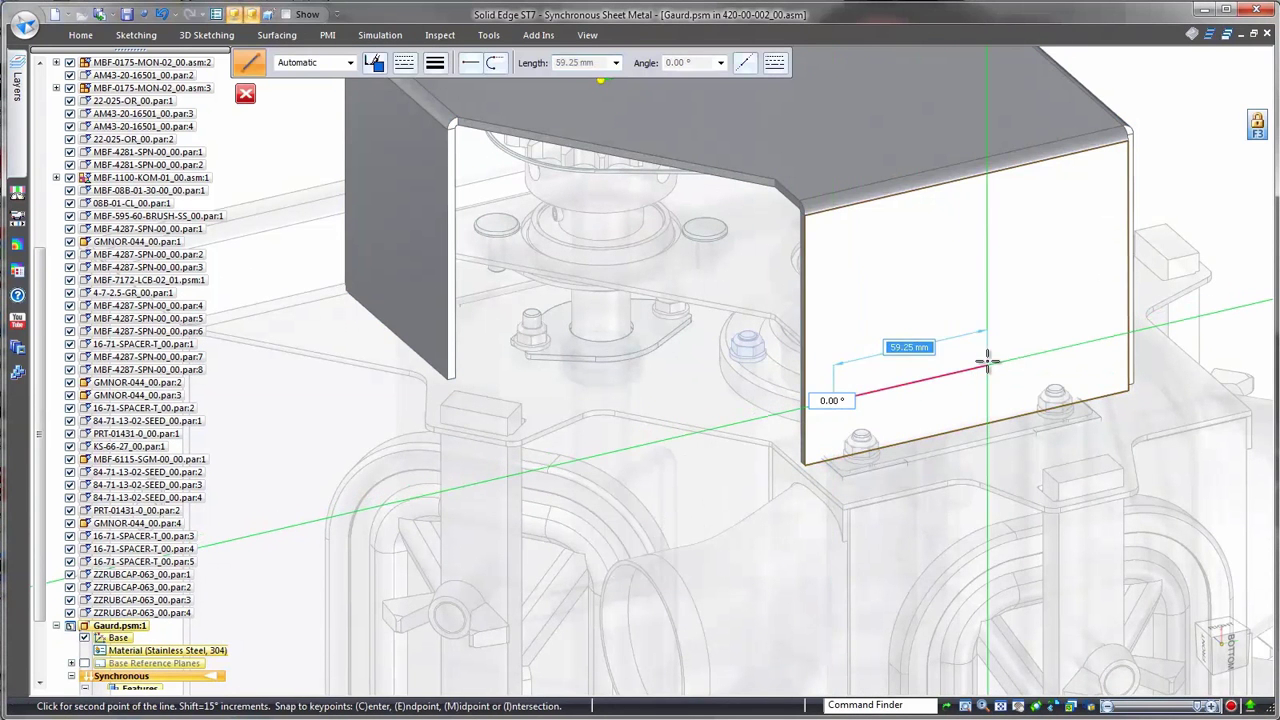
pyautogui.click(987, 366)
pyautogui.press('Escape')
# Jog the flange outward along the sketched line so that it reaches the housing corner
pyautogui.click(88, 38)
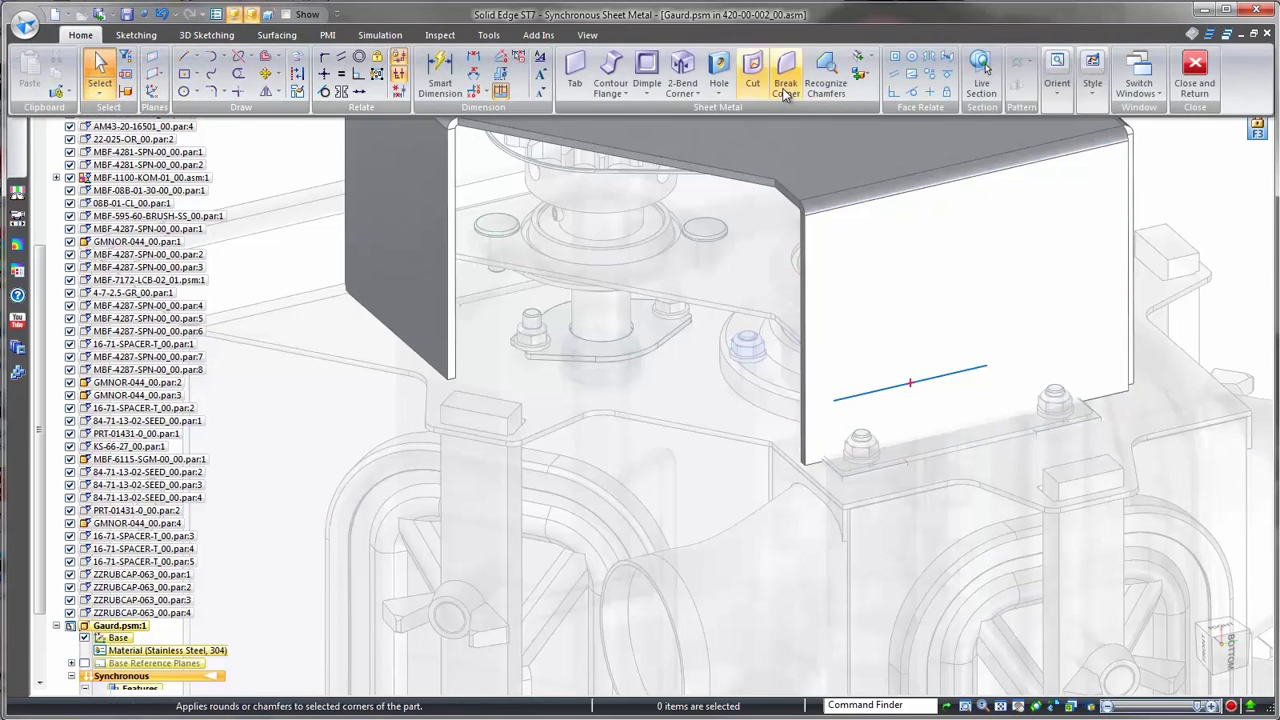
pyautogui.click(858, 50)
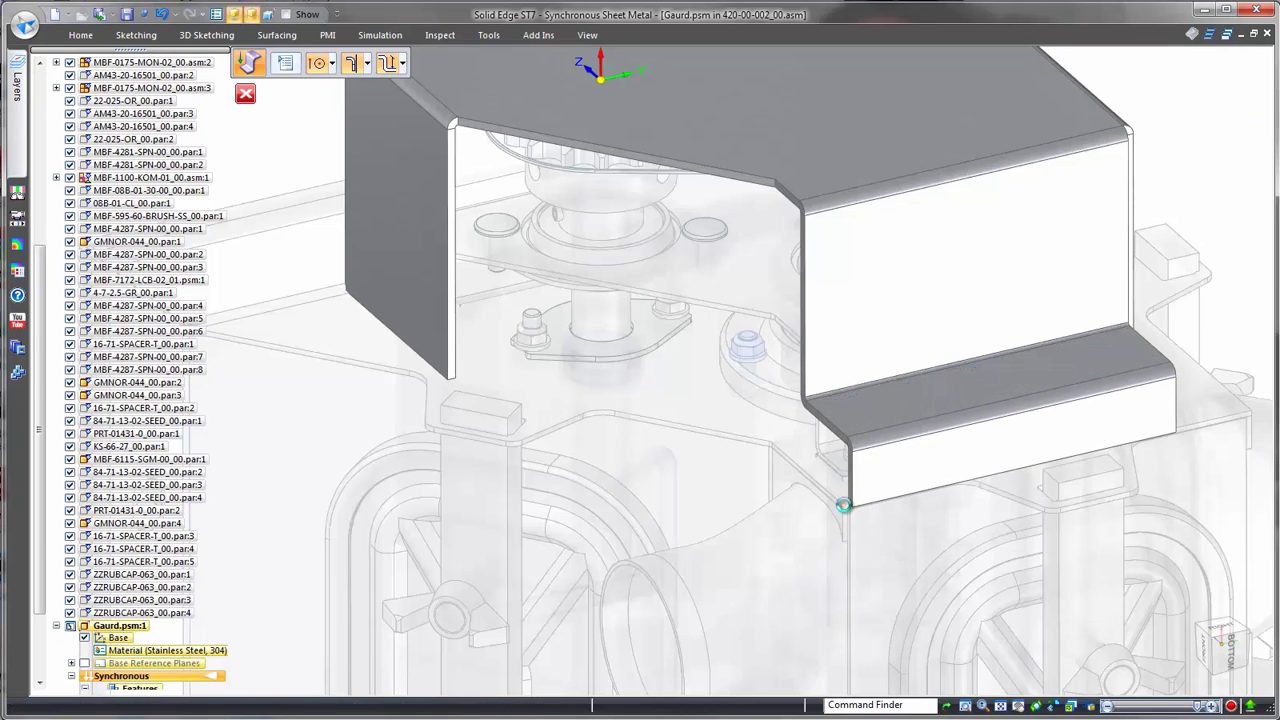
pyautogui.press('Escape')
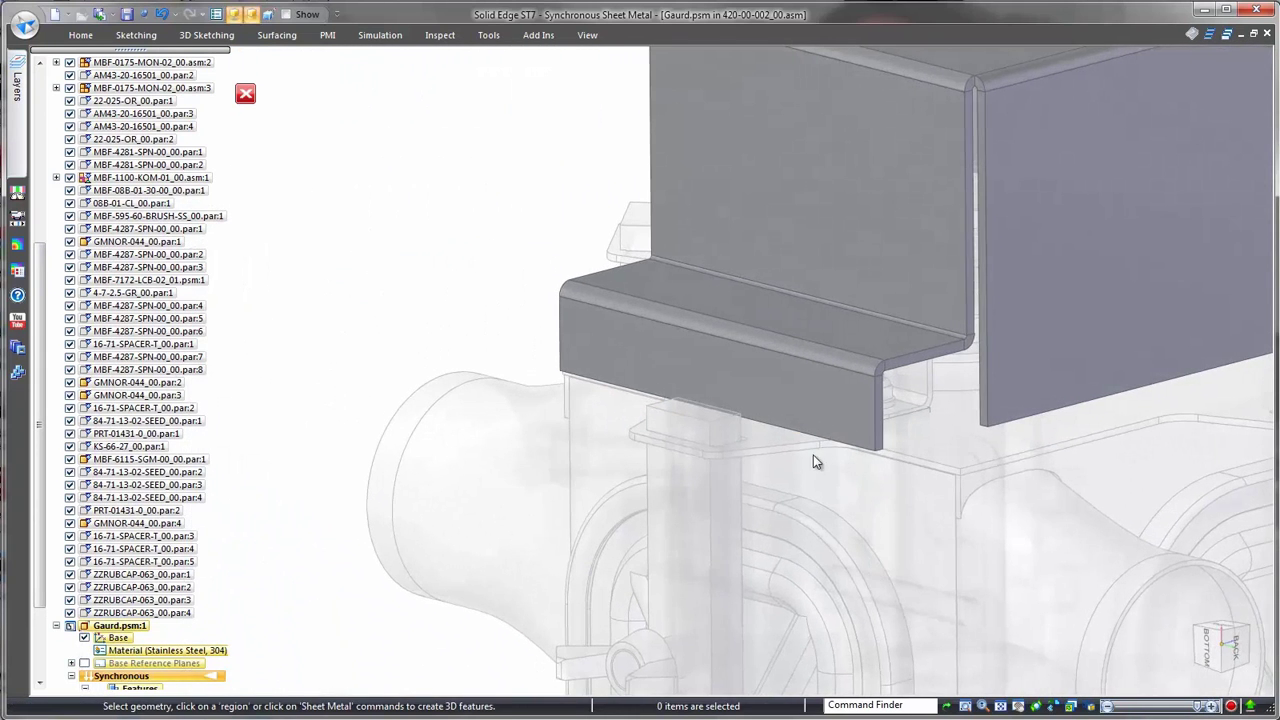
# Add a partial-width 90° flange on the lower edge of the jogged wall, above the door latch
pyautogui.click(829, 441)
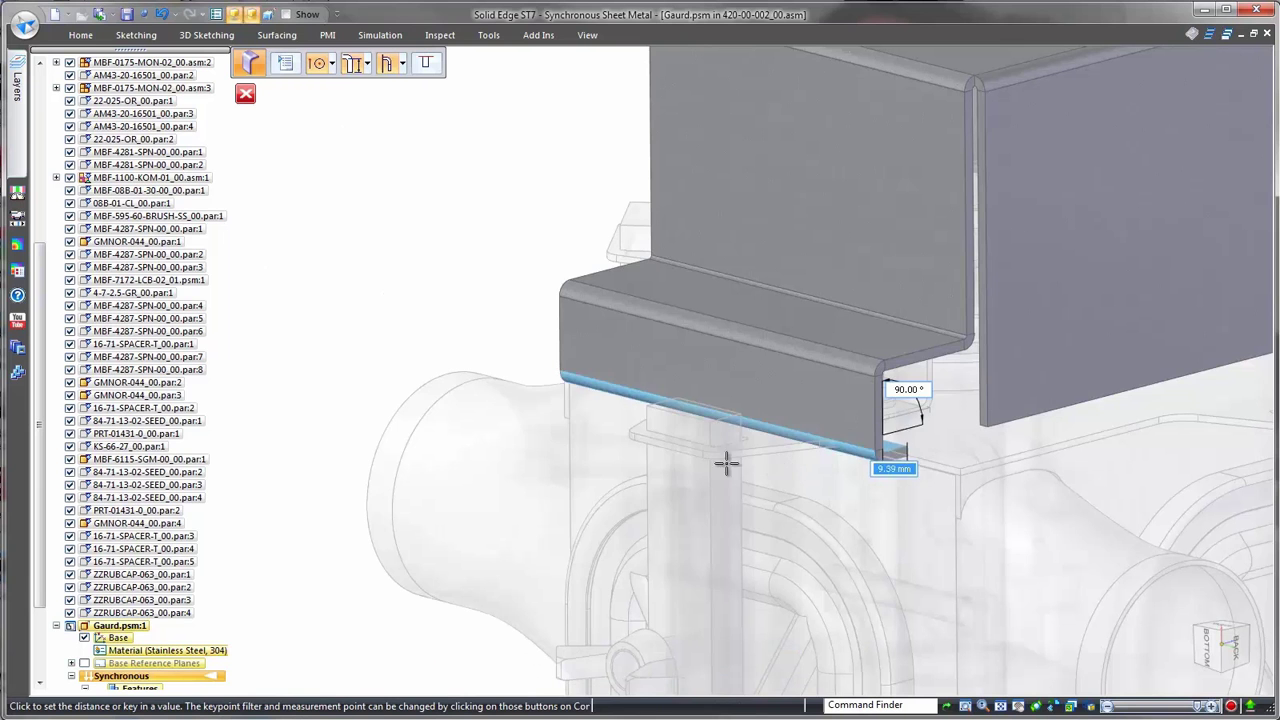
pyautogui.click(426, 63)
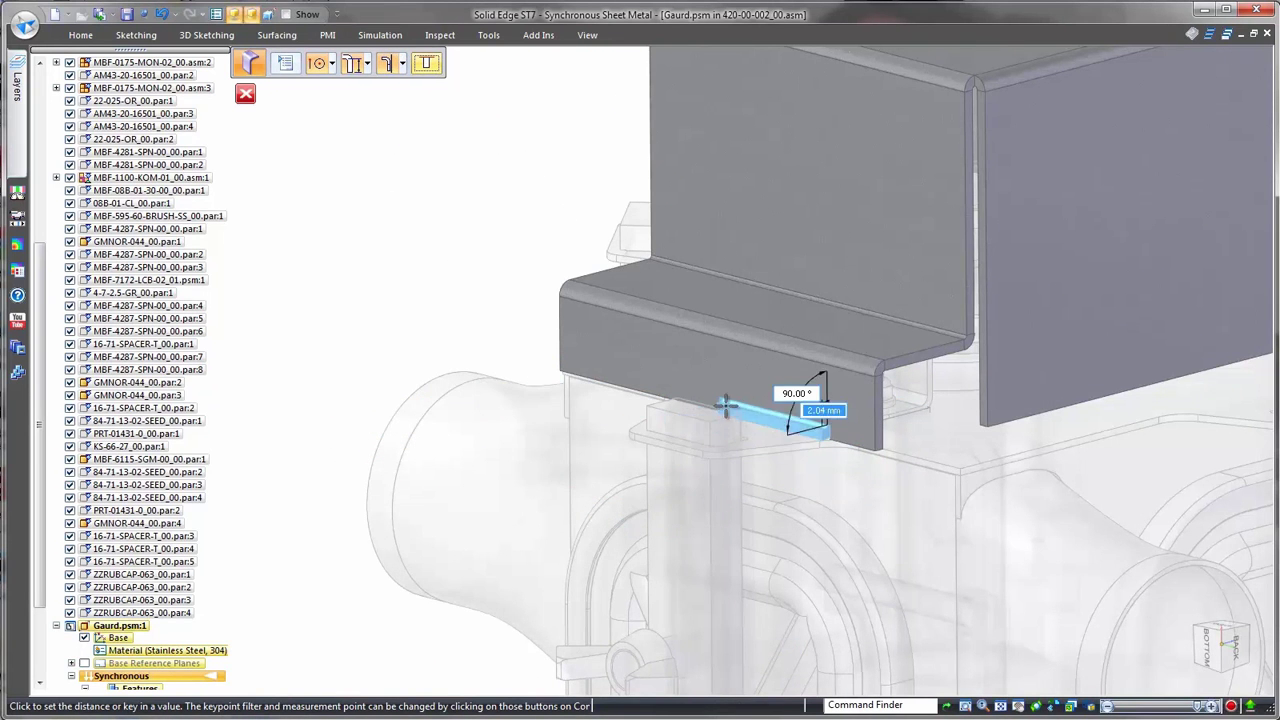
pyautogui.click(740, 412)
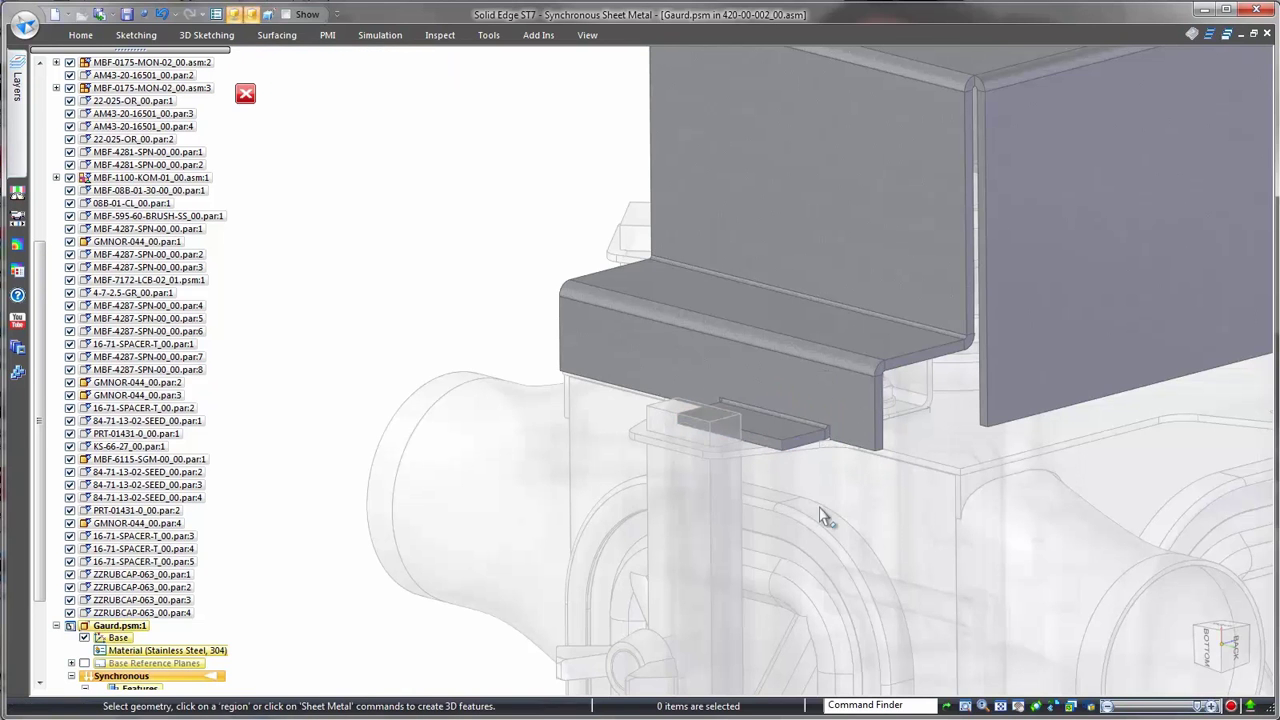
# Align both end faces of the small partial flange with the angled sides of the latch plate below it
pyautogui.click(803, 446)
pyautogui.moveTo(813, 488); pyautogui.dragTo(814, 427, button='right')
pyautogui.click(757, 455)
pyautogui.rightClick(421, 336)
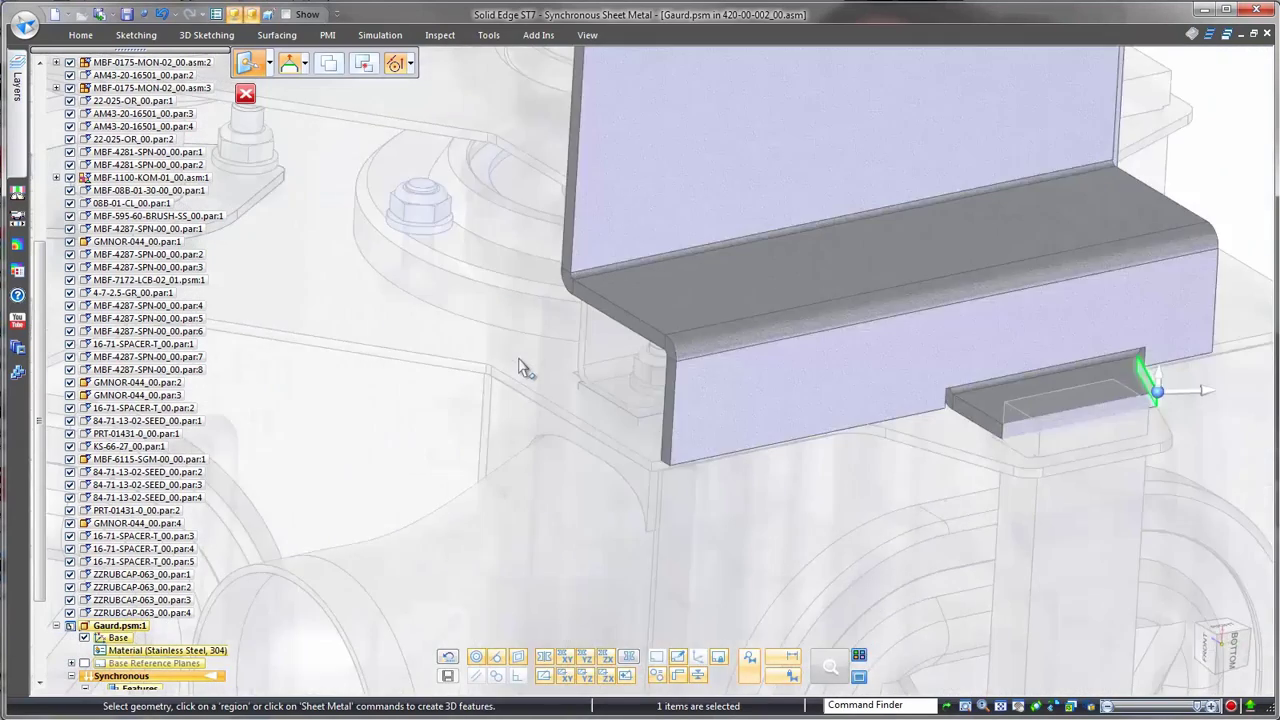
pyautogui.moveTo(520, 368); pyautogui.dragTo(730, 400, button='middle')
pyautogui.click(912, 368)
pyautogui.moveTo(806, 455); pyautogui.dragTo(857, 400, button='right')
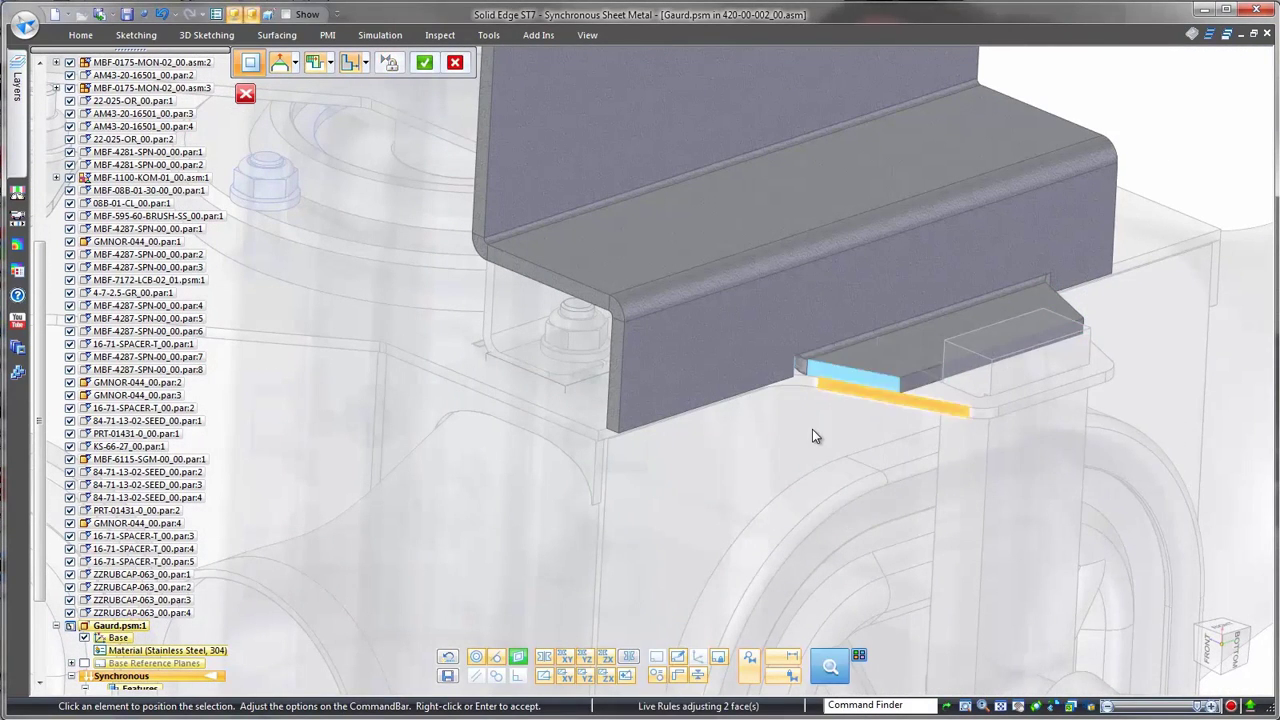
pyautogui.rightClick(494, 494)
pyautogui.press('Escape')
# Add a 90° flange with a changed material side on the free vertical edge of the opposite side wall
pyautogui.moveTo(494, 494); pyautogui.dragTo(634, 351, button='middle')
pyautogui.click(623, 357)
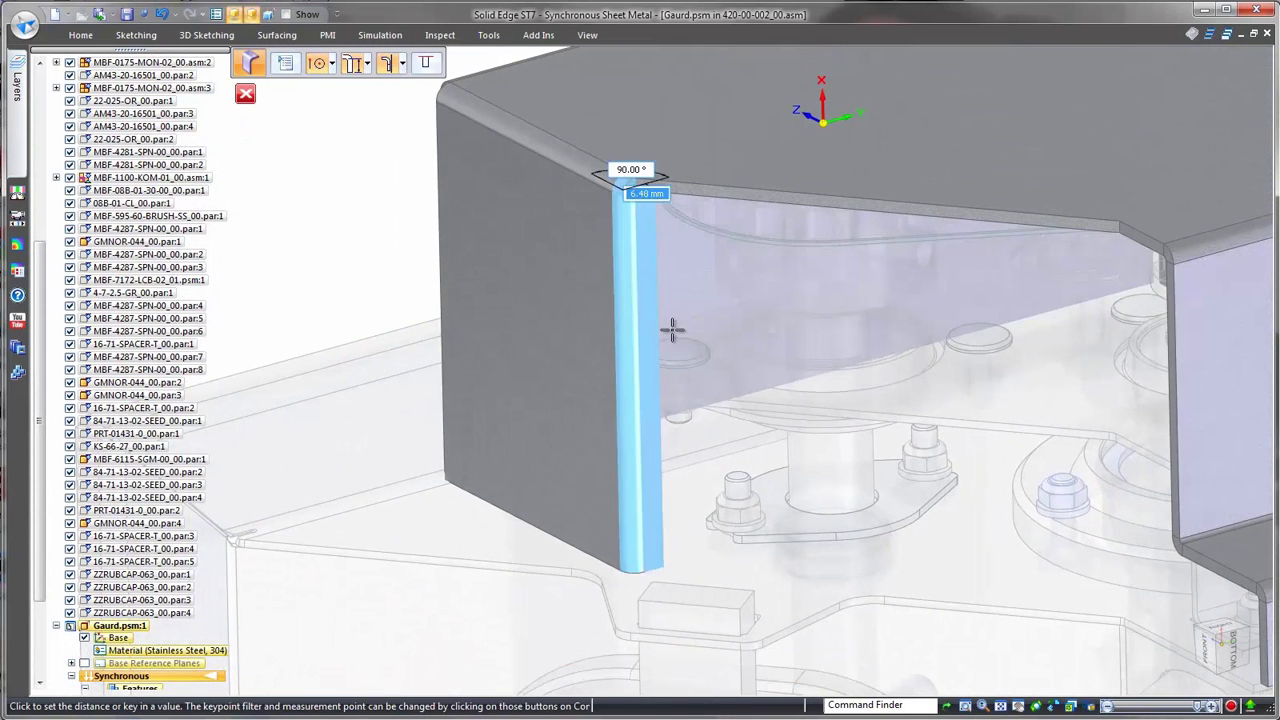
pyautogui.click(403, 65)
pyautogui.click(422, 121)
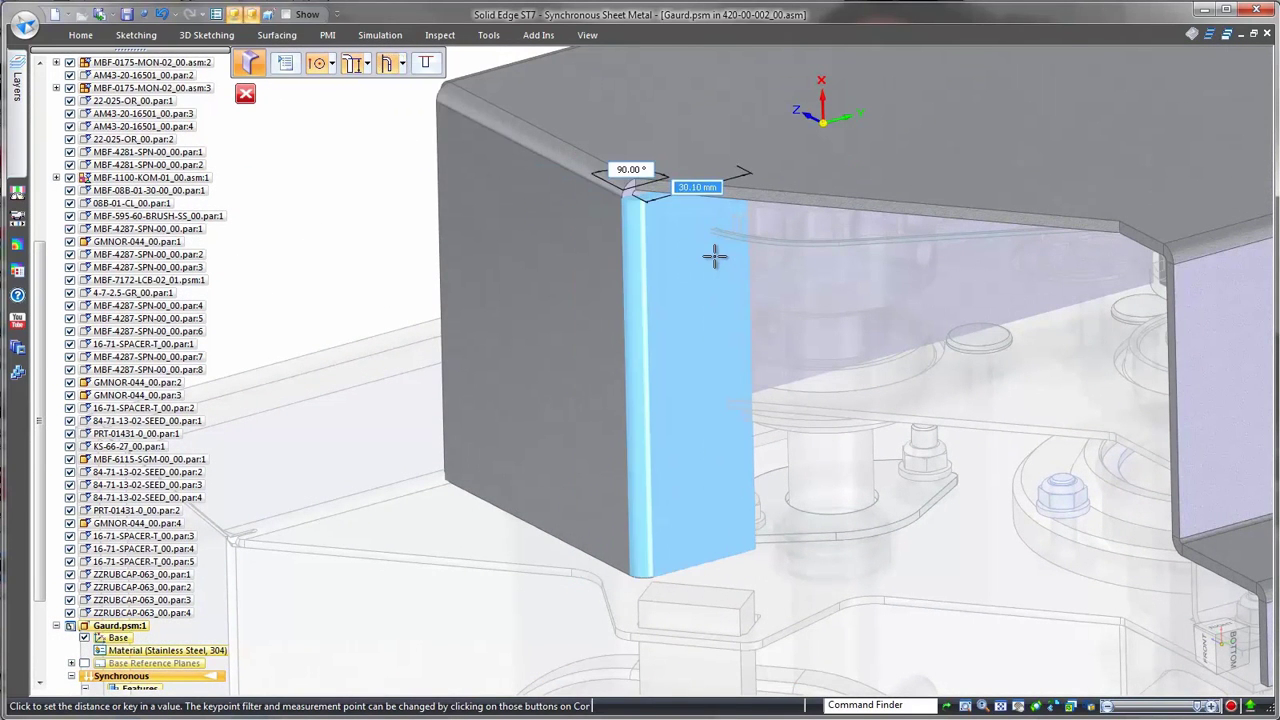
pyautogui.click(918, 322)
# Align the new flange's outer face with the slanted edge of the top plate
pyautogui.rightClick(790, 243)
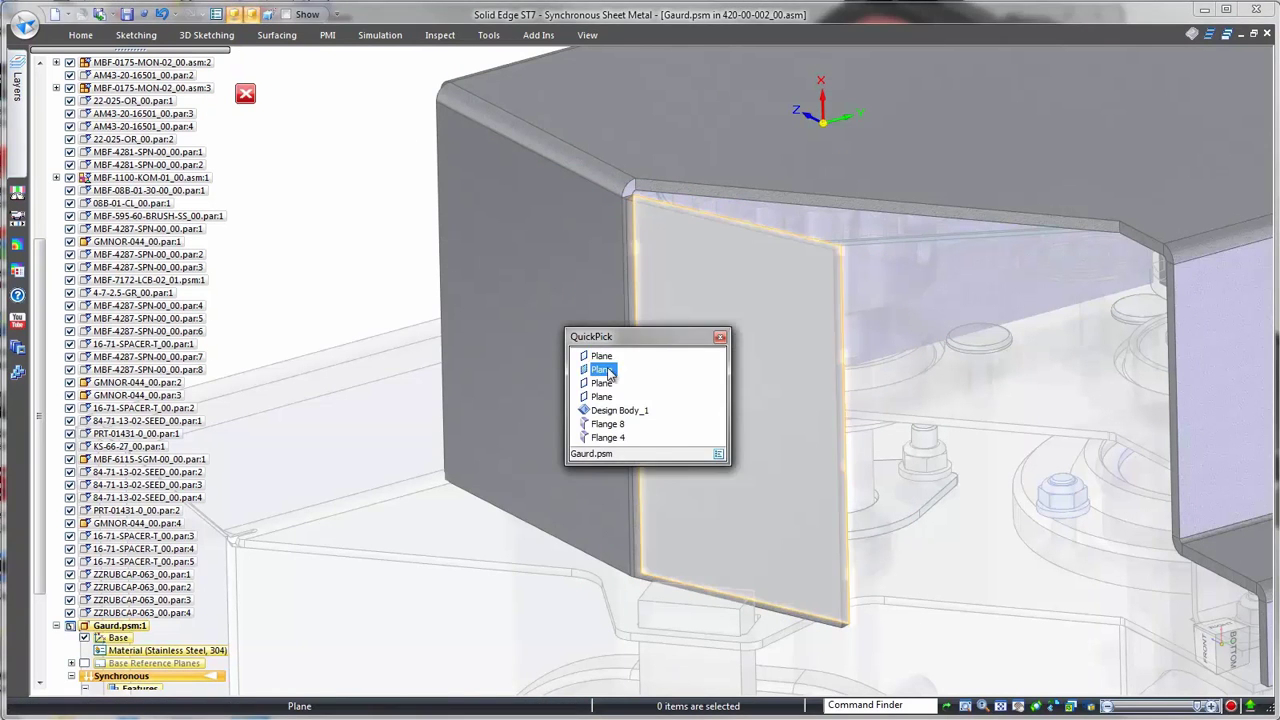
pyautogui.click(604, 370)
pyautogui.moveTo(382, 409); pyautogui.dragTo(383, 368, button='right')
pyautogui.click(932, 217)
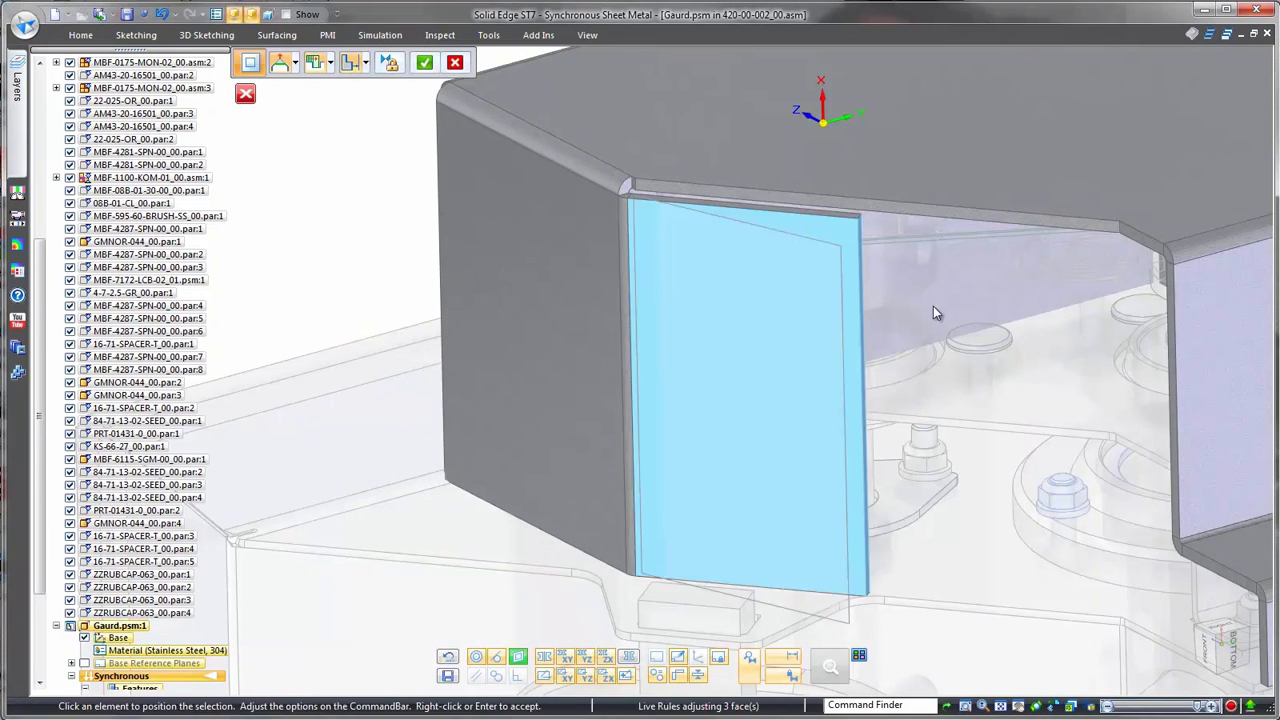
pyautogui.rightClick(933, 306)
pyautogui.press('Escape')
# Extend the free end of the slanted flange to the corner of the top plate
pyautogui.moveTo(964, 414); pyautogui.dragTo(948, 406, button='middle')
pyautogui.click(848, 288)
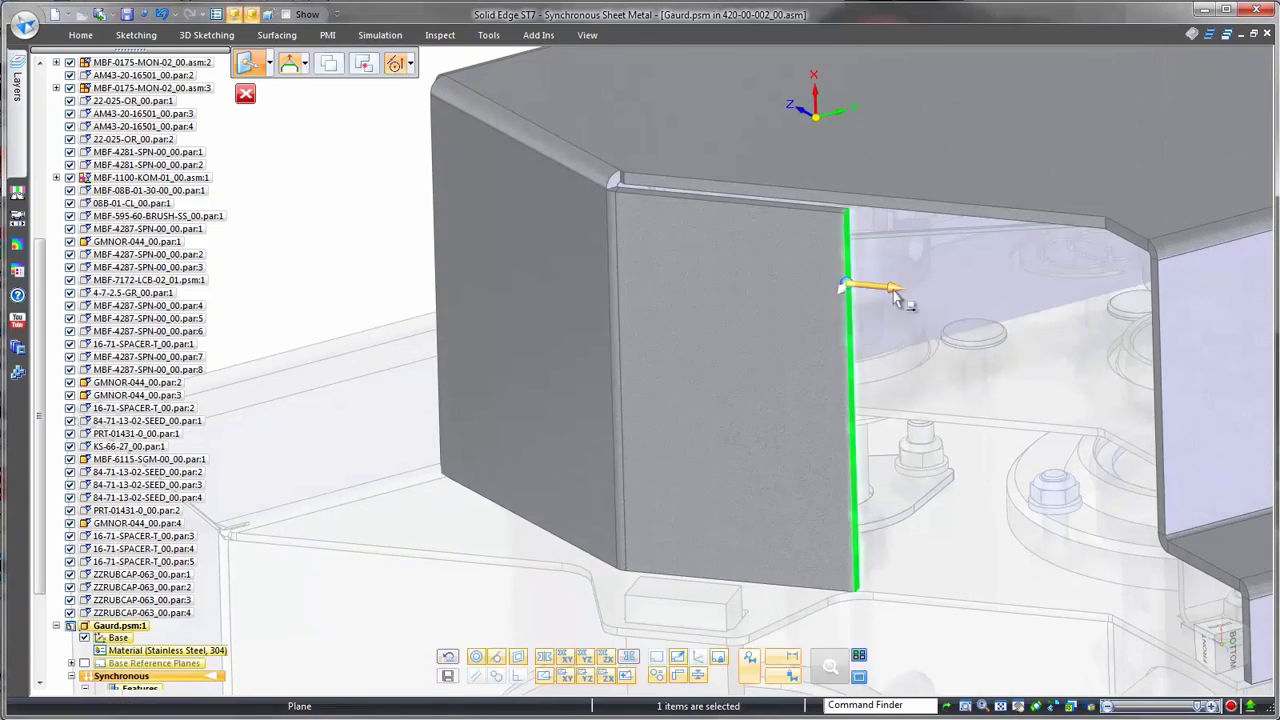
pyautogui.click(900, 292)
pyautogui.click(1107, 219)
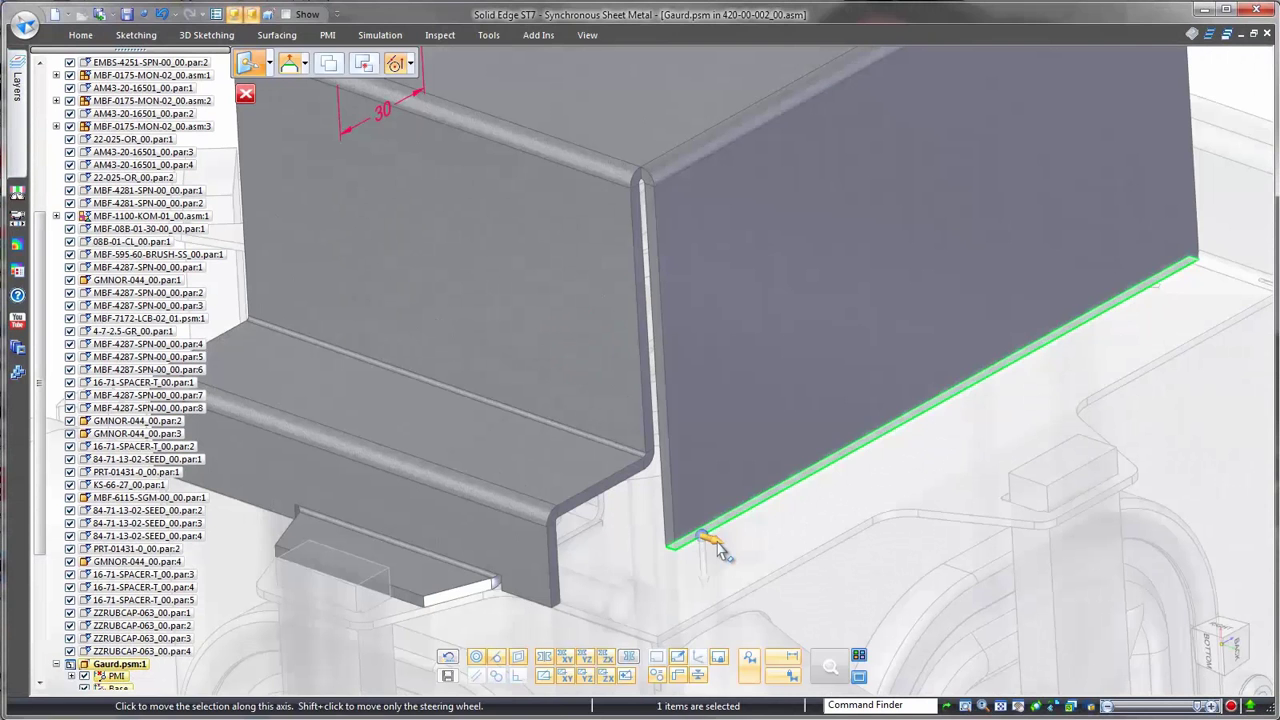
# Add a 90° outward flange along the lower edge of the side wall and set its length to 15 mm
pyautogui.click(719, 544)
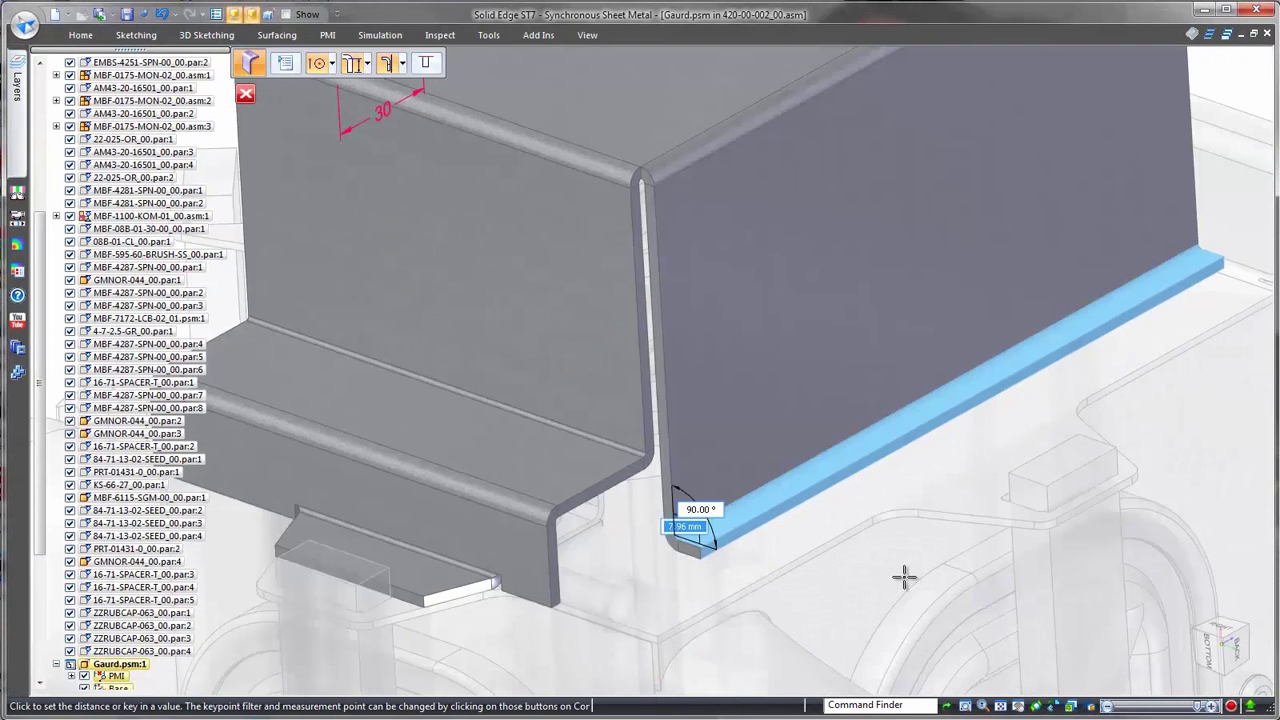
pyautogui.click(904, 580)
pyautogui.rightClick(843, 607)
pyautogui.click(803, 592)
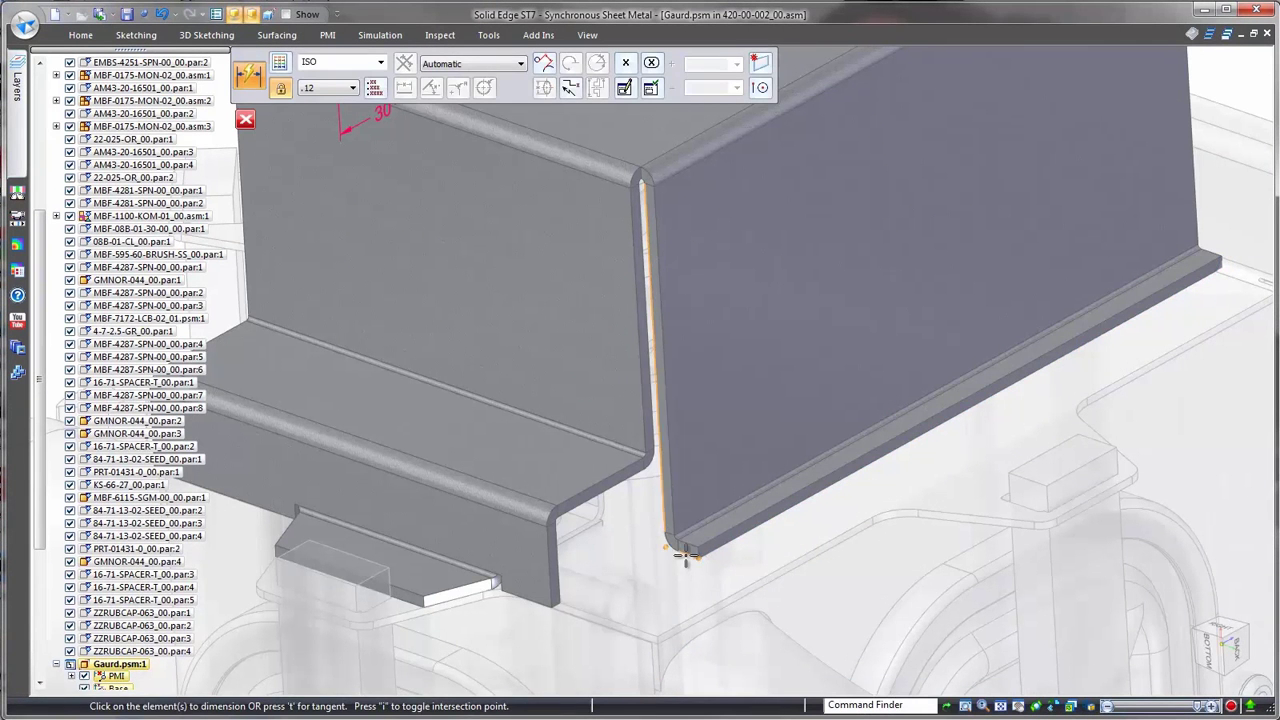
pyautogui.click(679, 580)
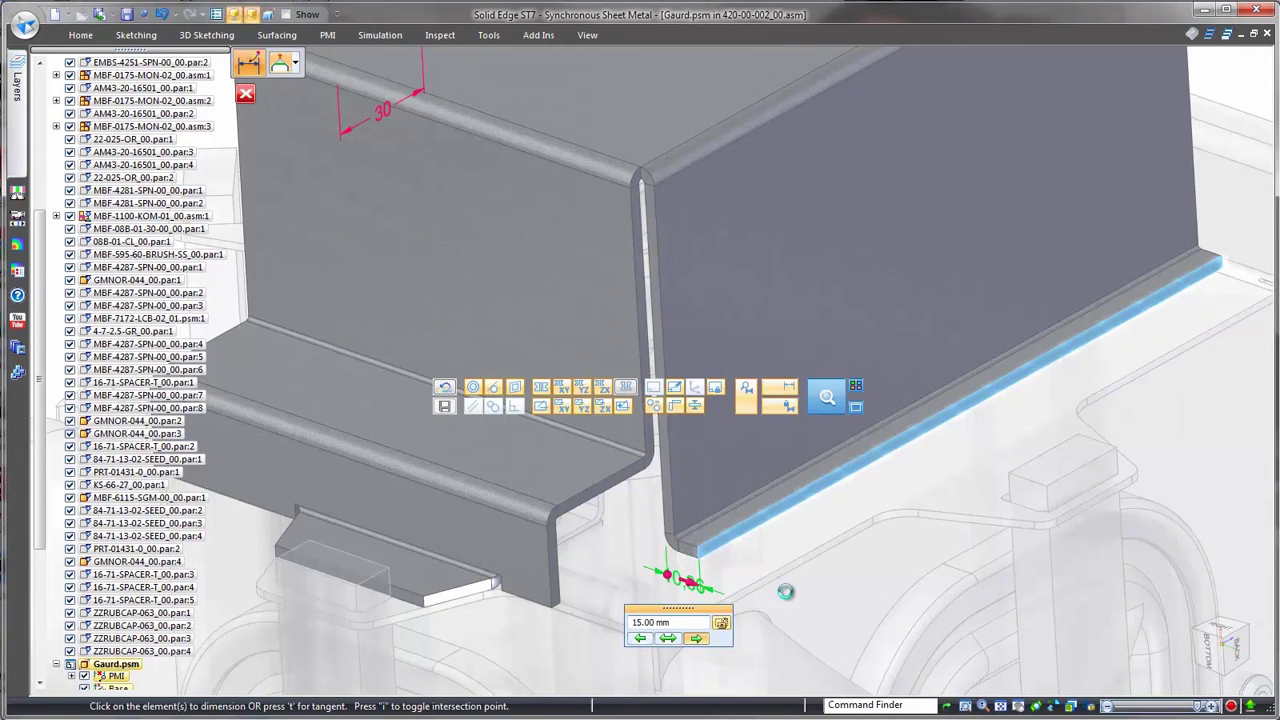
pyautogui.press('Return')
pyautogui.press('Escape')
# Select the side wall together with its adjoining faces and reposition them using the steering wheel
pyautogui.click(727, 447)
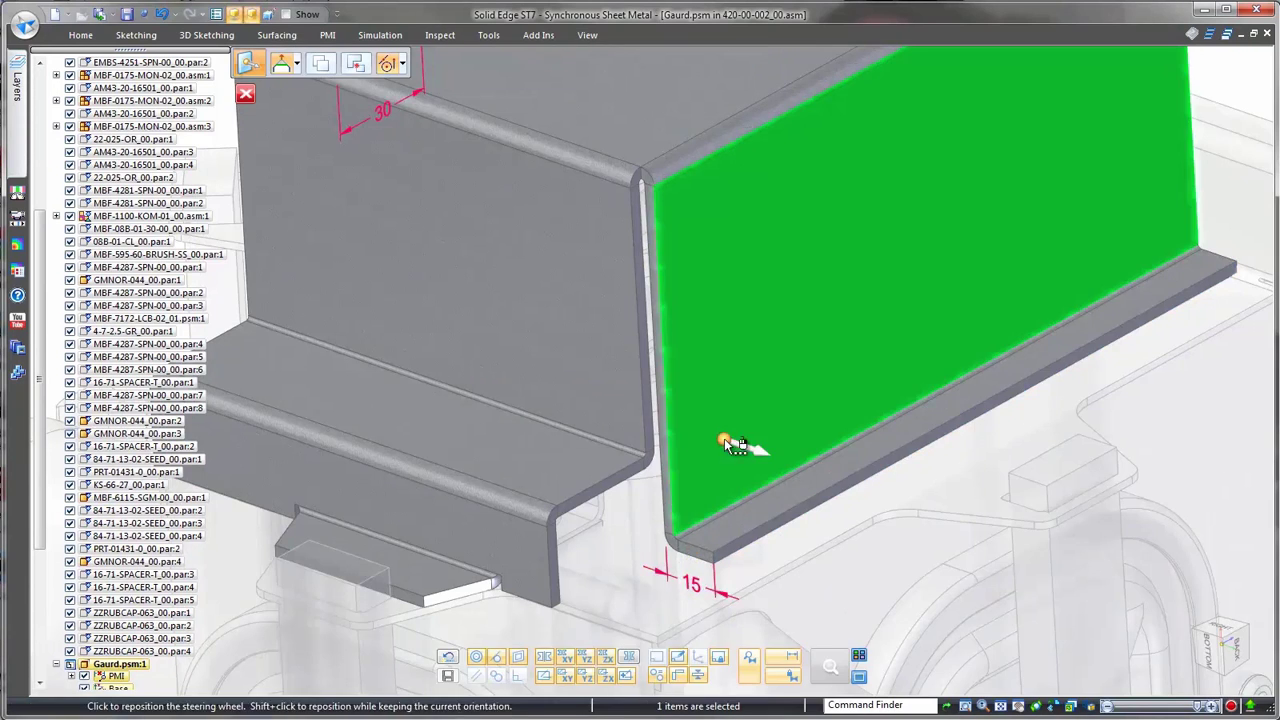
pyautogui.moveTo(811, 388); pyautogui.dragTo(808, 514, button='middle')
pyautogui.click(940, 306)
pyautogui.click(826, 510)
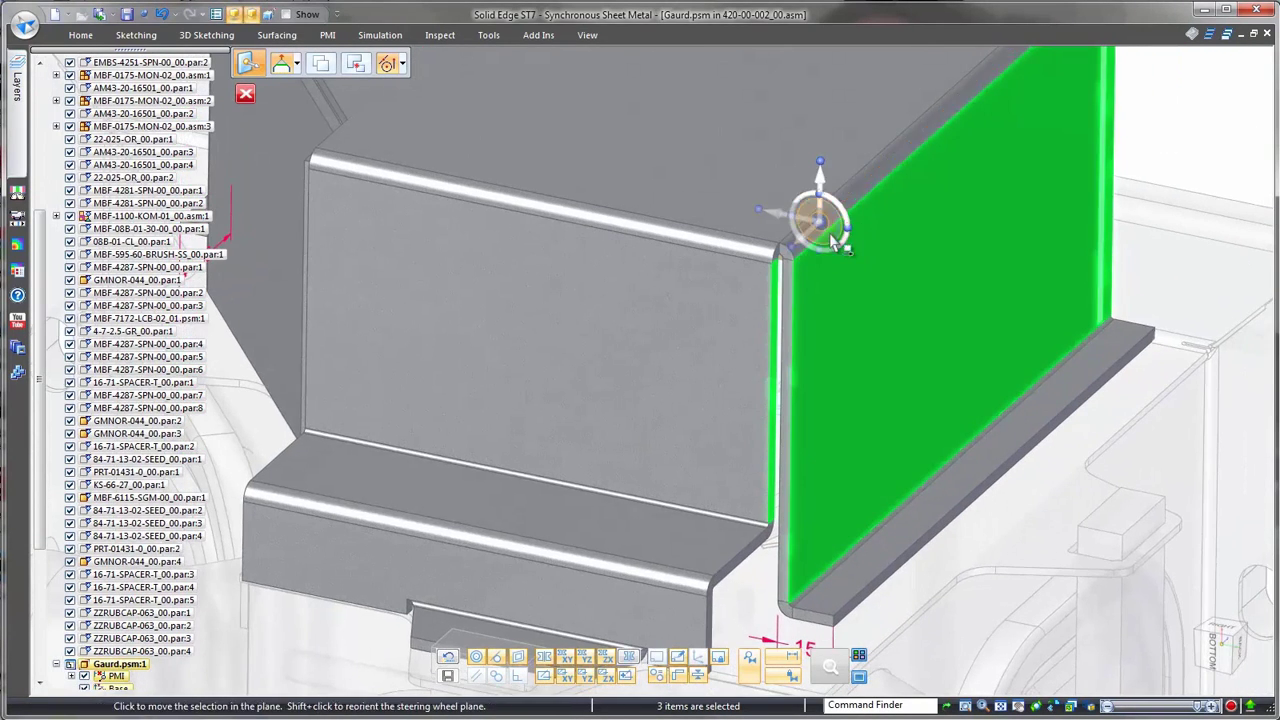
pyautogui.click(820, 217)
pyautogui.click(862, 155)
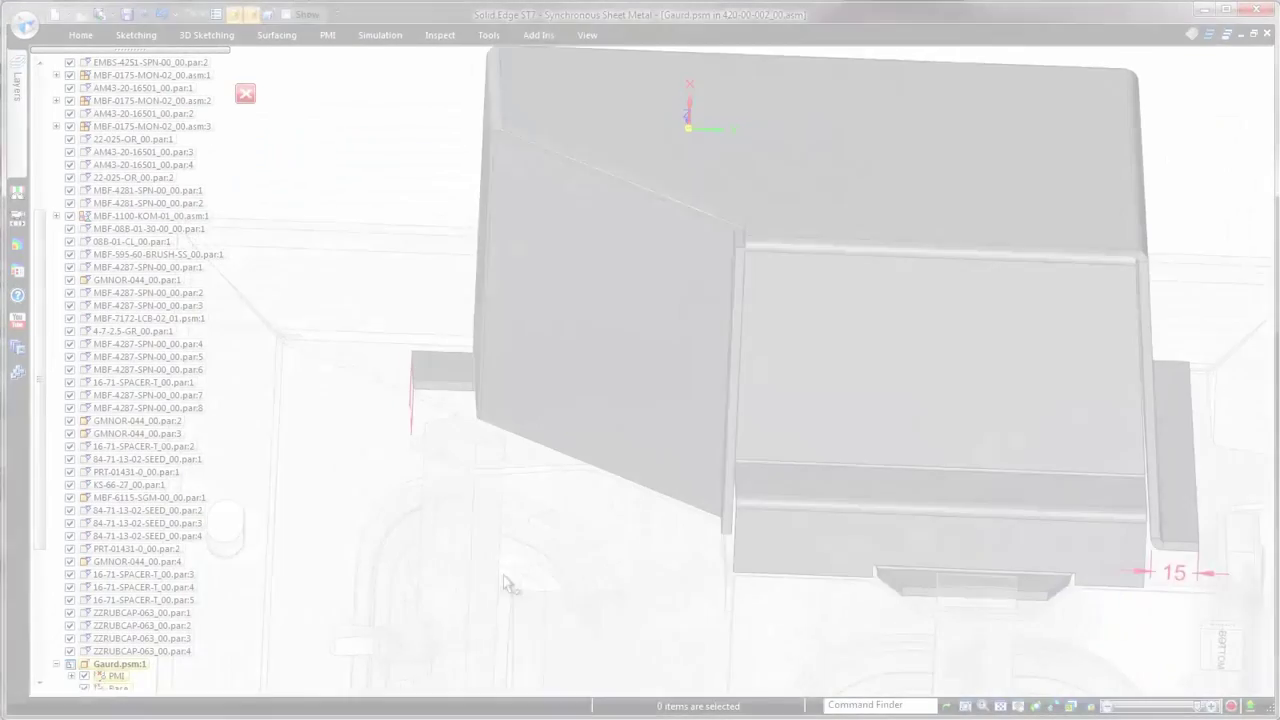
# Hide the PMI dimensions of the guard
pyautogui.moveTo(508, 583); pyautogui.dragTo(540, 578, button='middle')
pyautogui.click(84, 676)
# Sketch a line on the guard's top plate from the coordinate origin to the centre of the sprocket beneath the guard
pyautogui.moveTo(405, 598); pyautogui.dragTo(391, 275, button='middle')
pyautogui.moveTo(358, 250); pyautogui.dragTo(395, 249, button='right')
pyautogui.click(395, 249)
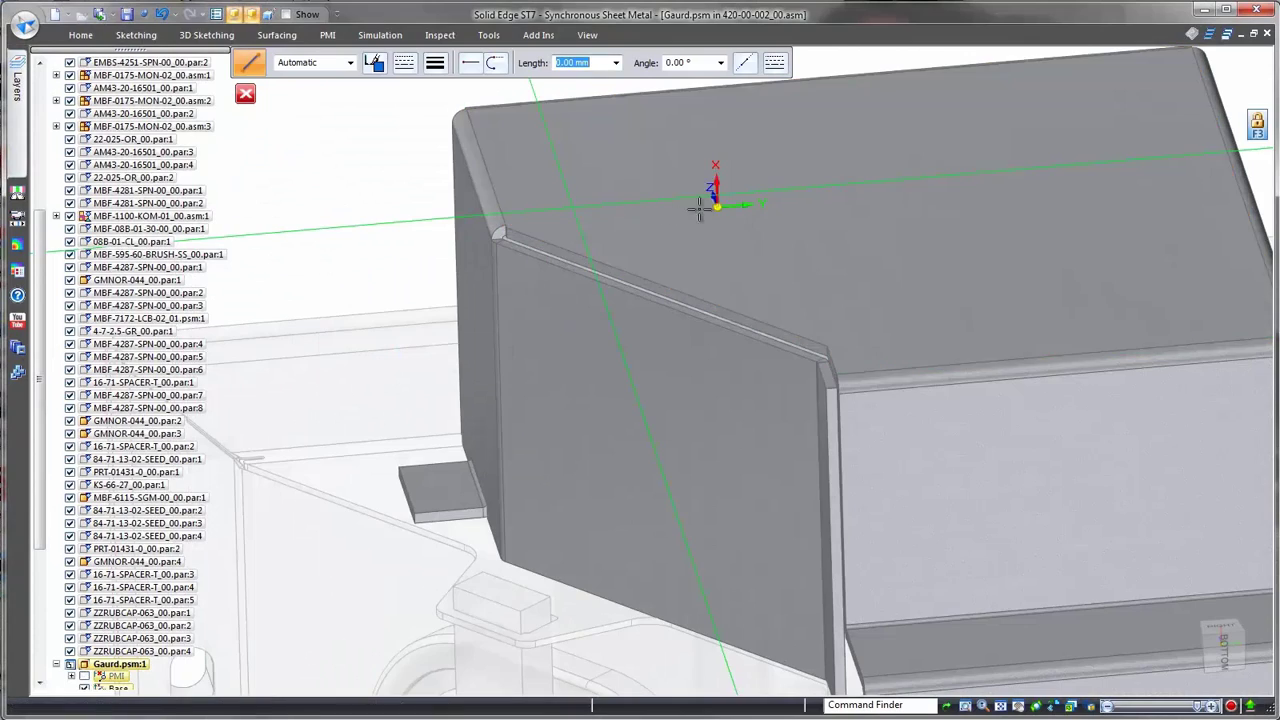
pyautogui.click(1115, 706)
pyautogui.scroll(3, 968, 148)
pyautogui.scroll(2, 914, 214)
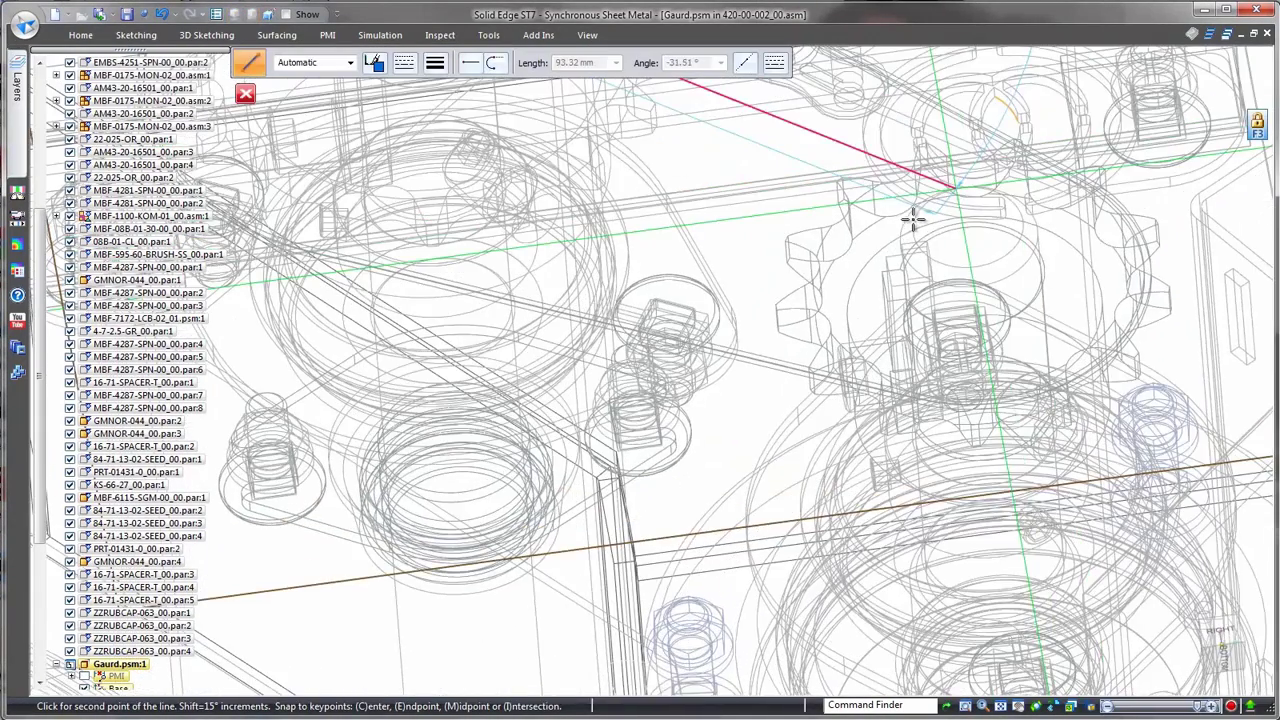
pyautogui.click(965, 210)
pyautogui.press('Escape')
pyautogui.click(1193, 706)
pyautogui.scroll(-3, 997, 580)
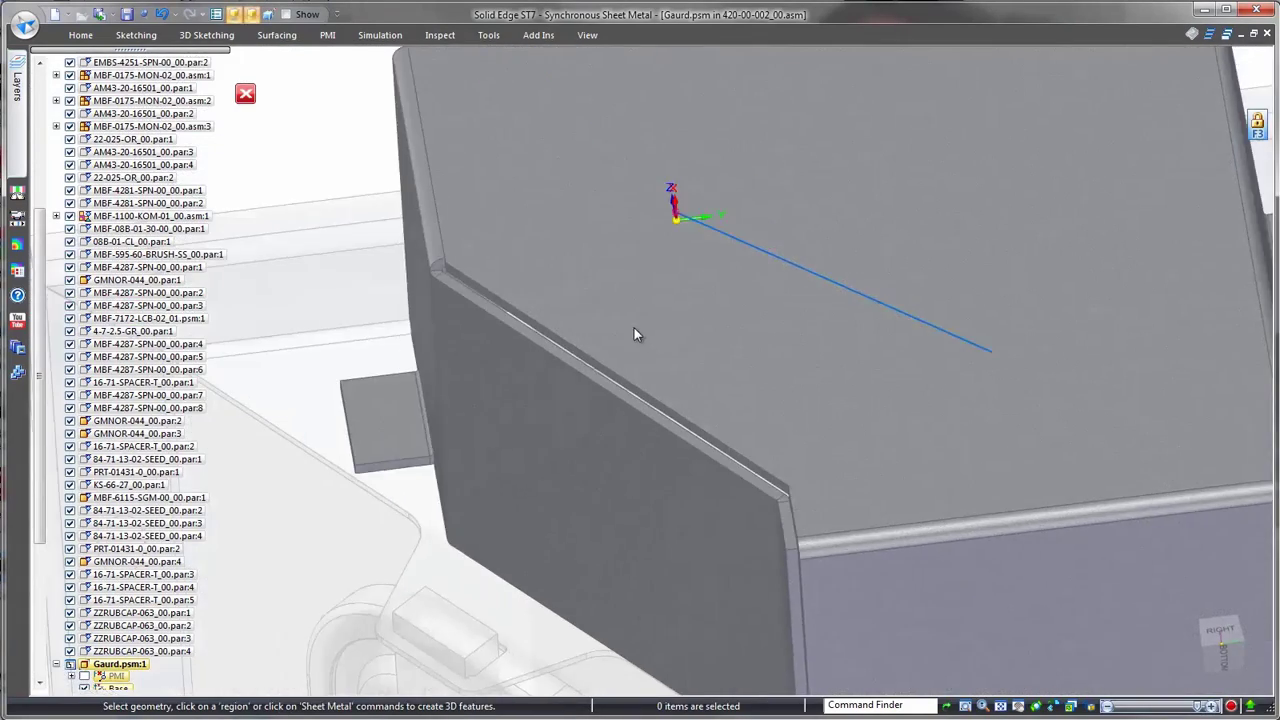
# Create a symmetric offset with rounded ends around the sketched line to form a slot-shaped profile
pyautogui.click(84, 38)
pyautogui.click(281, 57)
pyautogui.click(292, 94)
pyautogui.click(843, 320)
pyautogui.press('Escape')
# Form an outward dimple in the guard's top plate from the slot-shaped region
pyautogui.moveTo(390, 144); pyautogui.dragTo(436, 192, button='right')
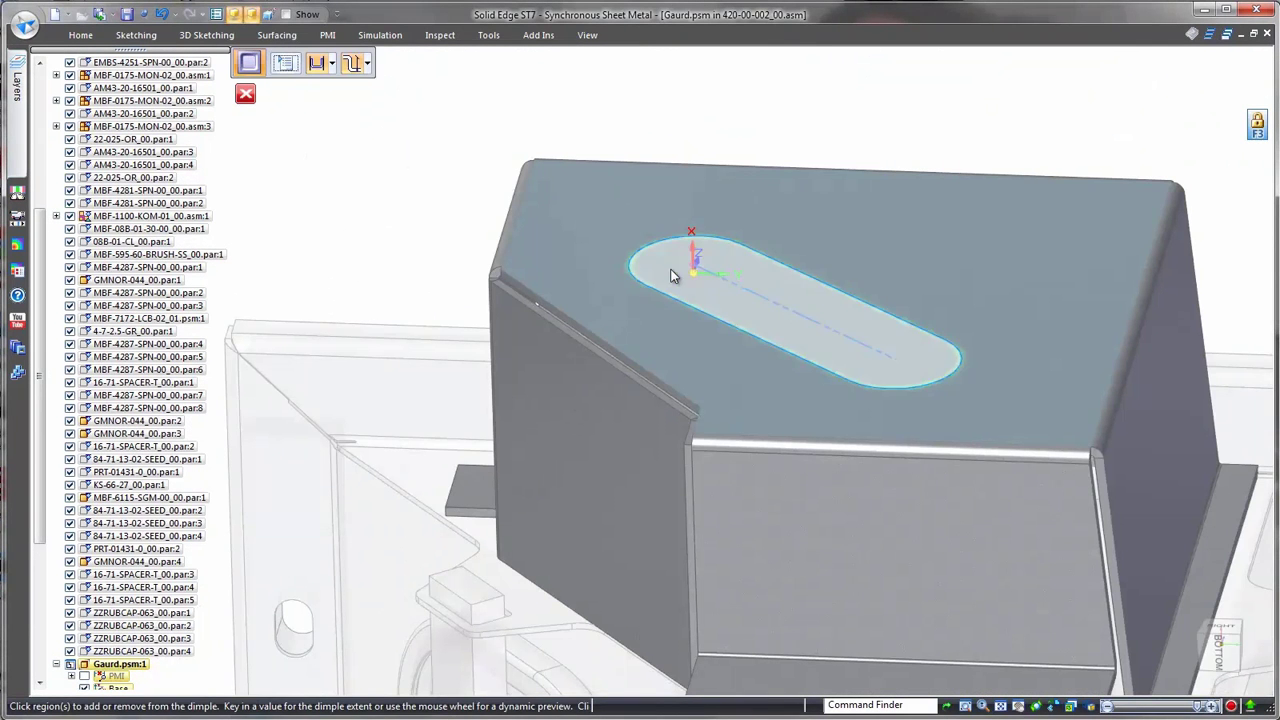
pyautogui.click(672, 271)
pyautogui.rightClick(671, 270)
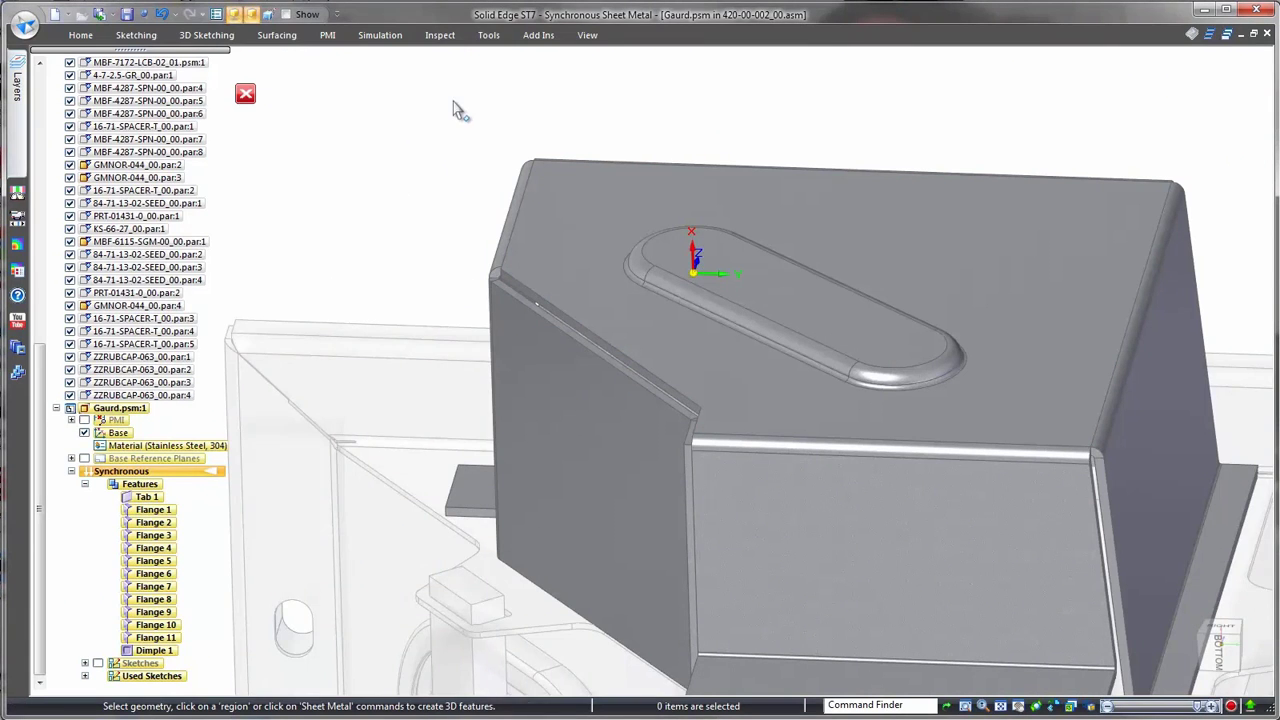
# Generate the guard's flat pattern, using the top plate as the upward face and its far edge for alignment
pyautogui.click(488, 35)
pyautogui.click(108, 62)
pyautogui.click(790, 204)
pyautogui.click(788, 176)
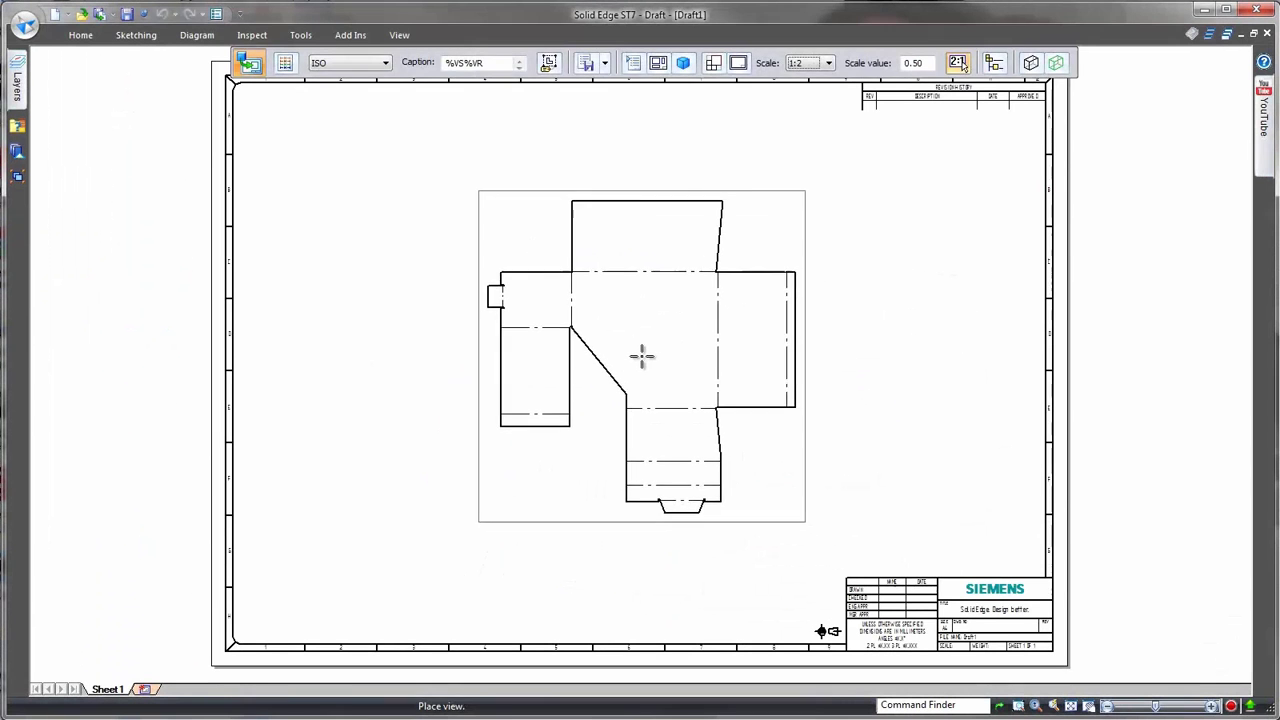
# Place the guard's flat pattern view at 1:2 scale on the draft sheet and add horizontal coordinate dimensions below it
pyautogui.click(642, 360)
pyautogui.click(603, 93)
pyautogui.click(630, 126)
pyautogui.scroll(3, 592, 463)
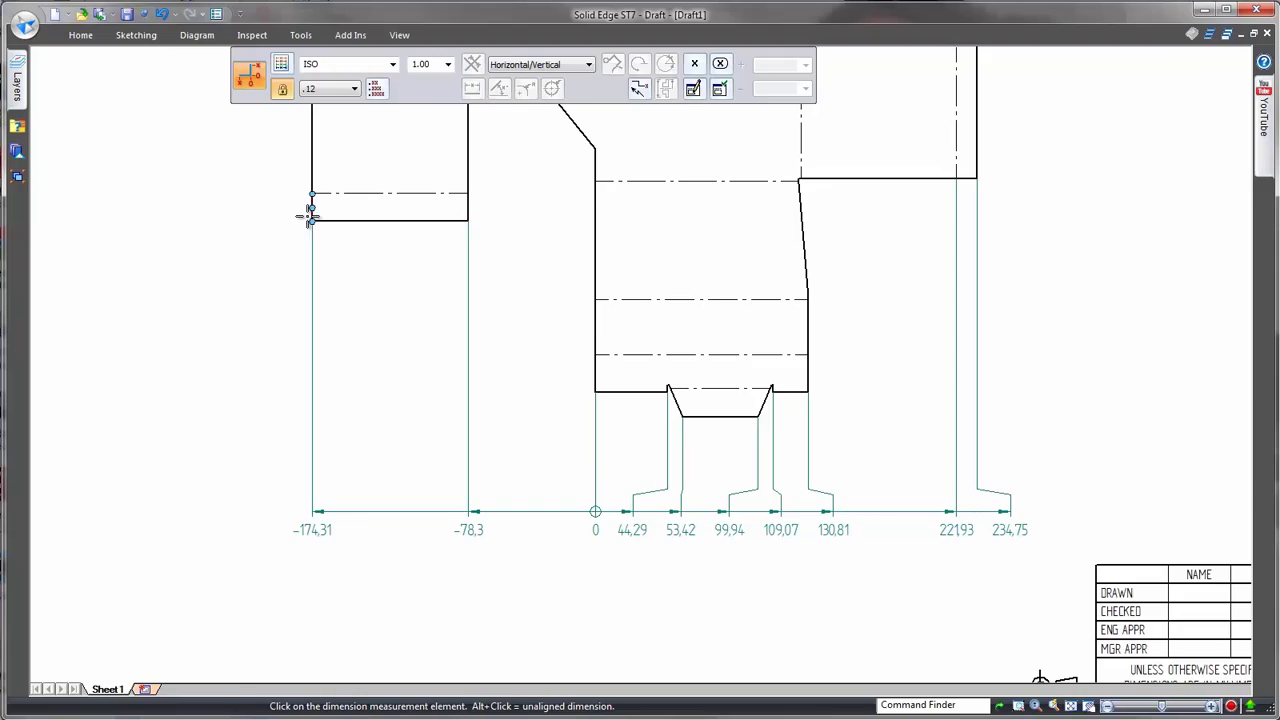
pyautogui.press('Escape')
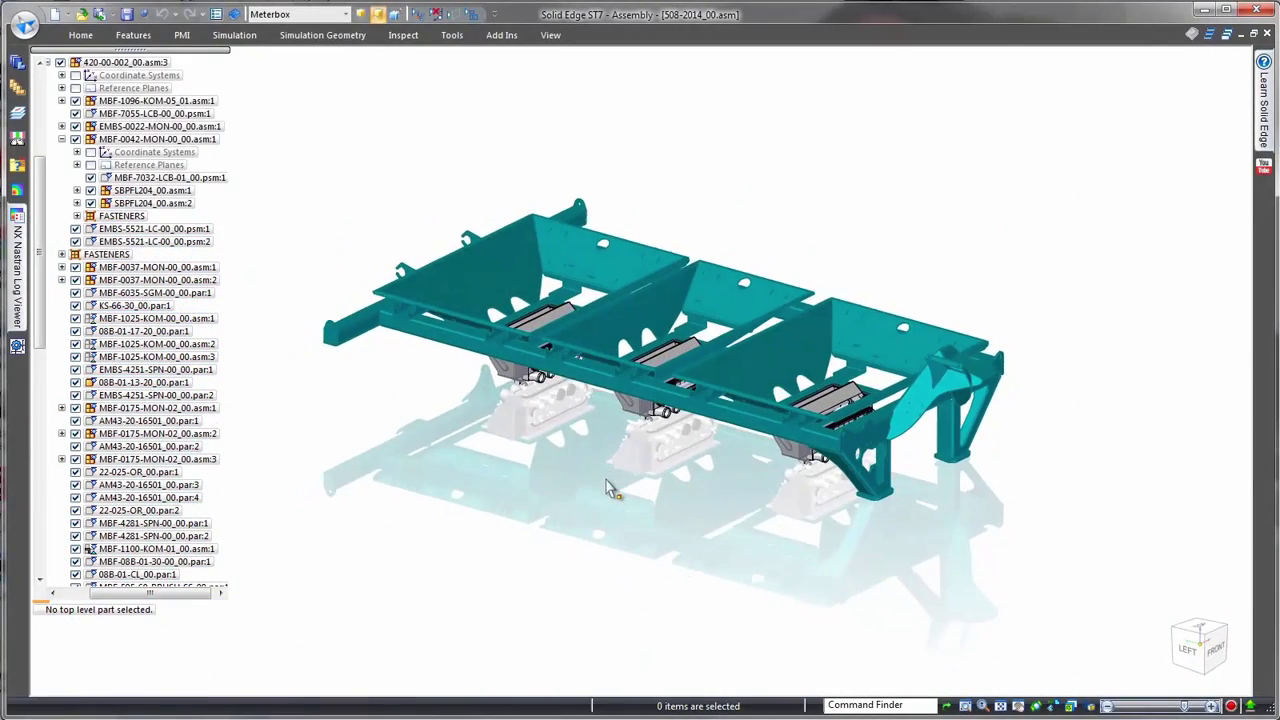
# Display the Hopper configuration of the machine assembly and edit the fan subassembly FAN-1006-KOM-00_00 in place
pyautogui.click(346, 15)
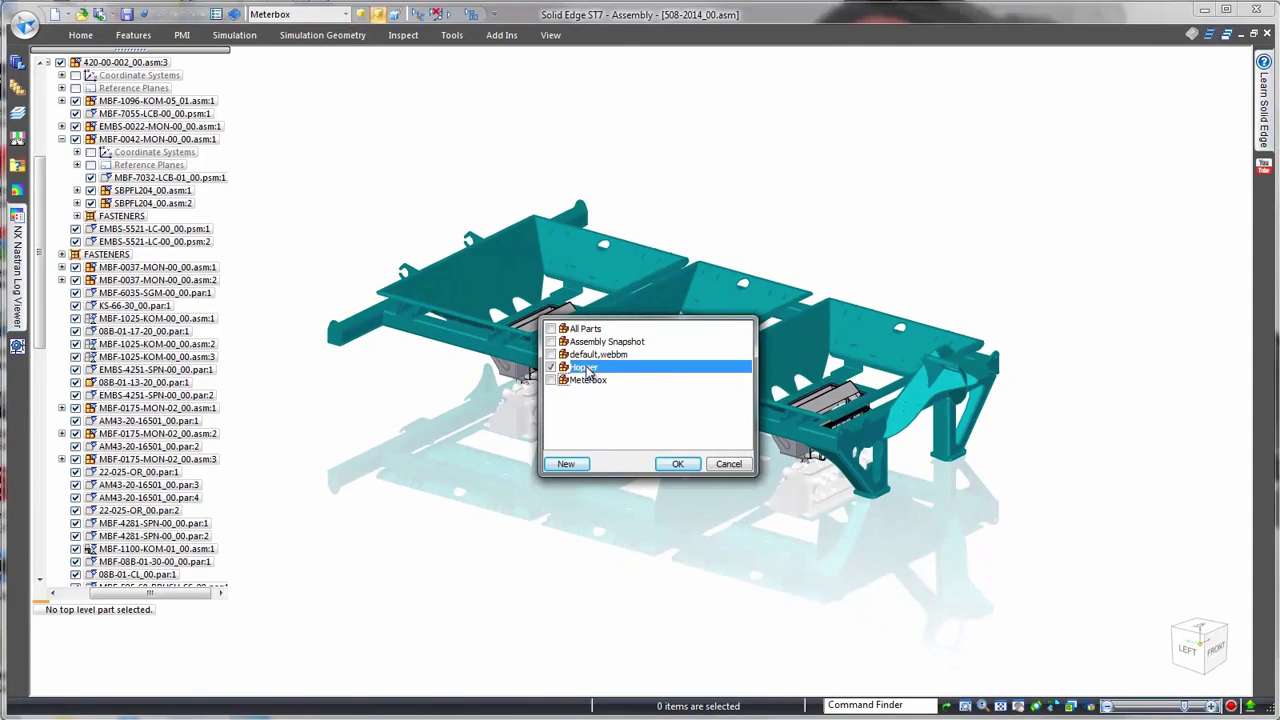
pyautogui.click(678, 464)
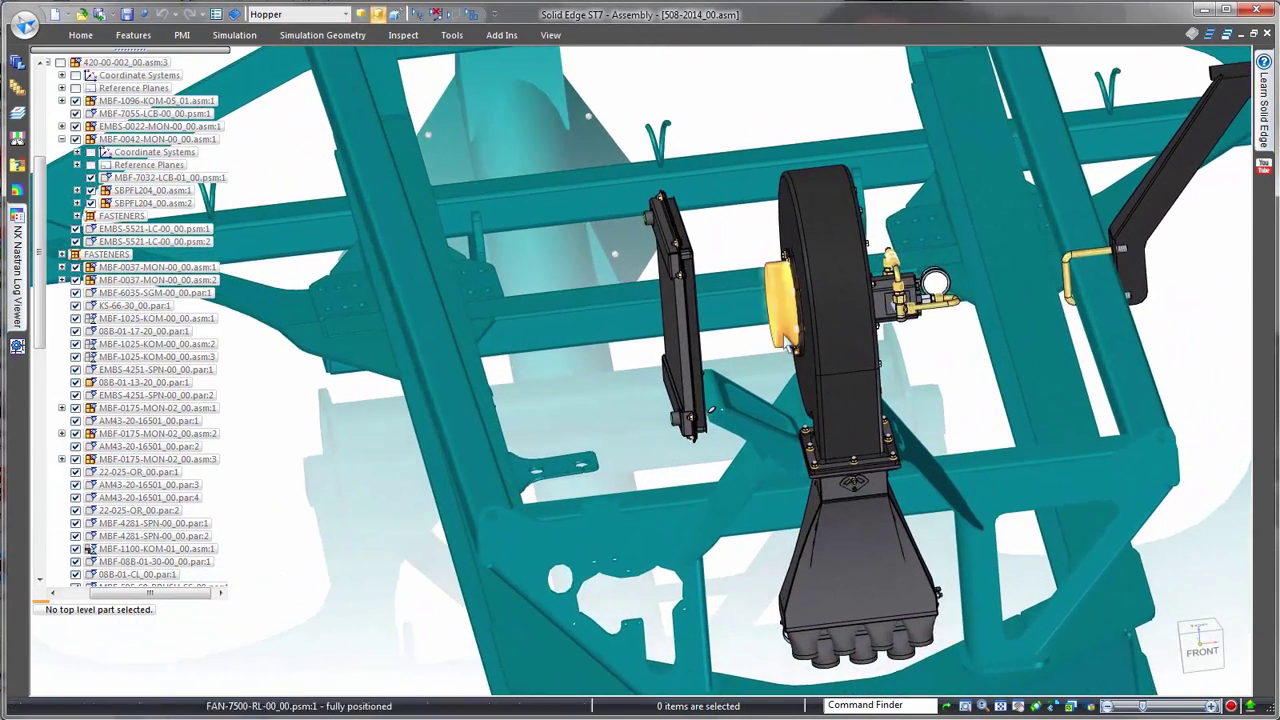
pyautogui.rightClick(797, 345)
pyautogui.click(697, 390)
pyautogui.click(904, 411)
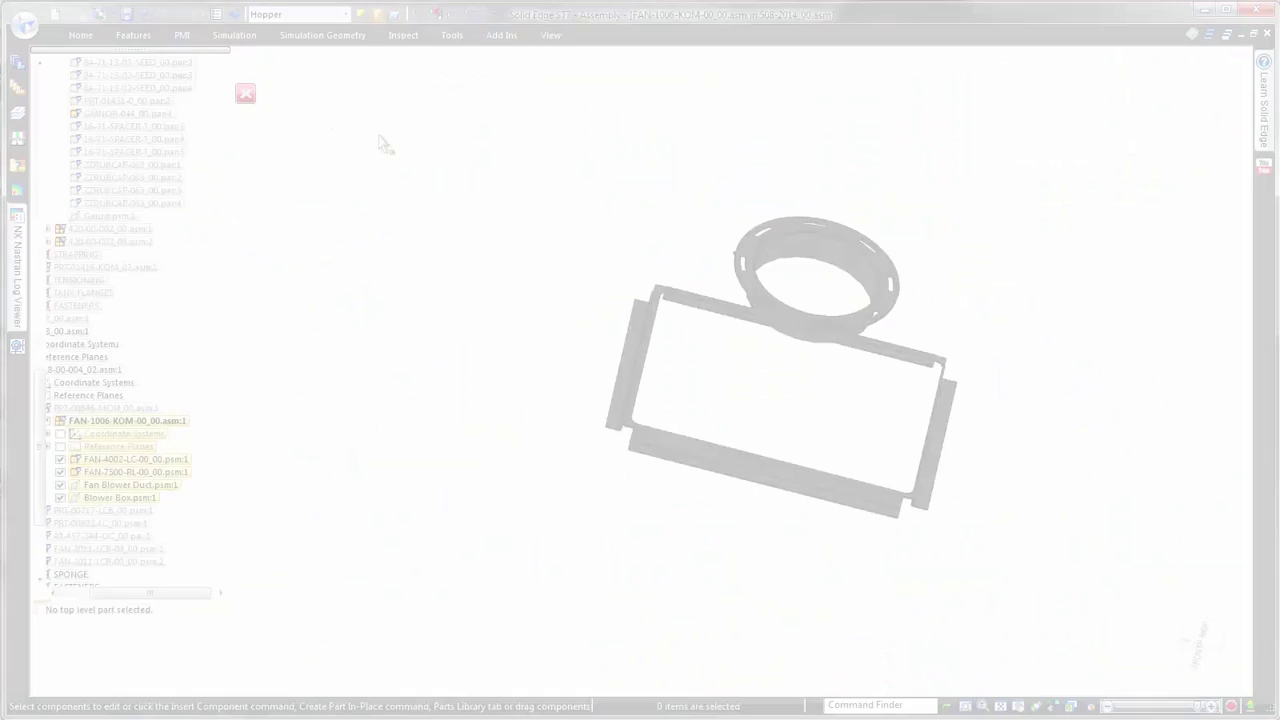
# Loft a flange between the round and rectangular sketches of Fan Blower Duct and generate its flat pattern
pyautogui.click(172, 484)
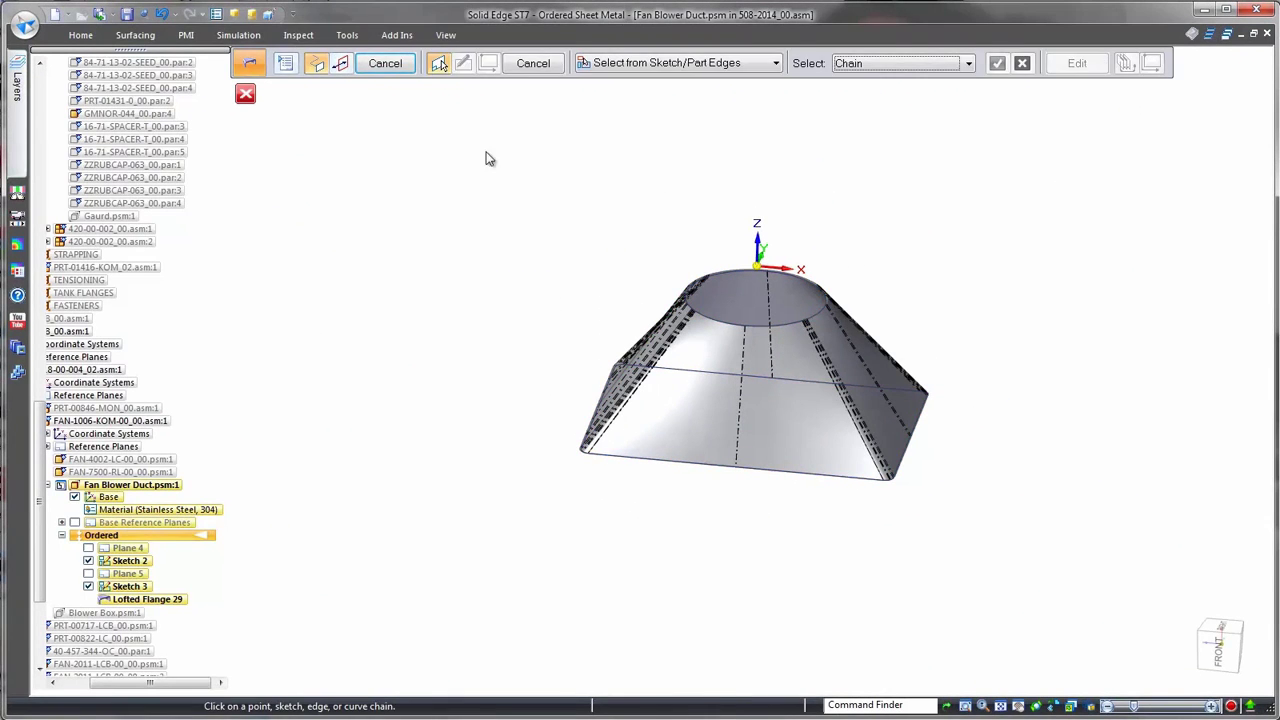
pyautogui.press('Escape')
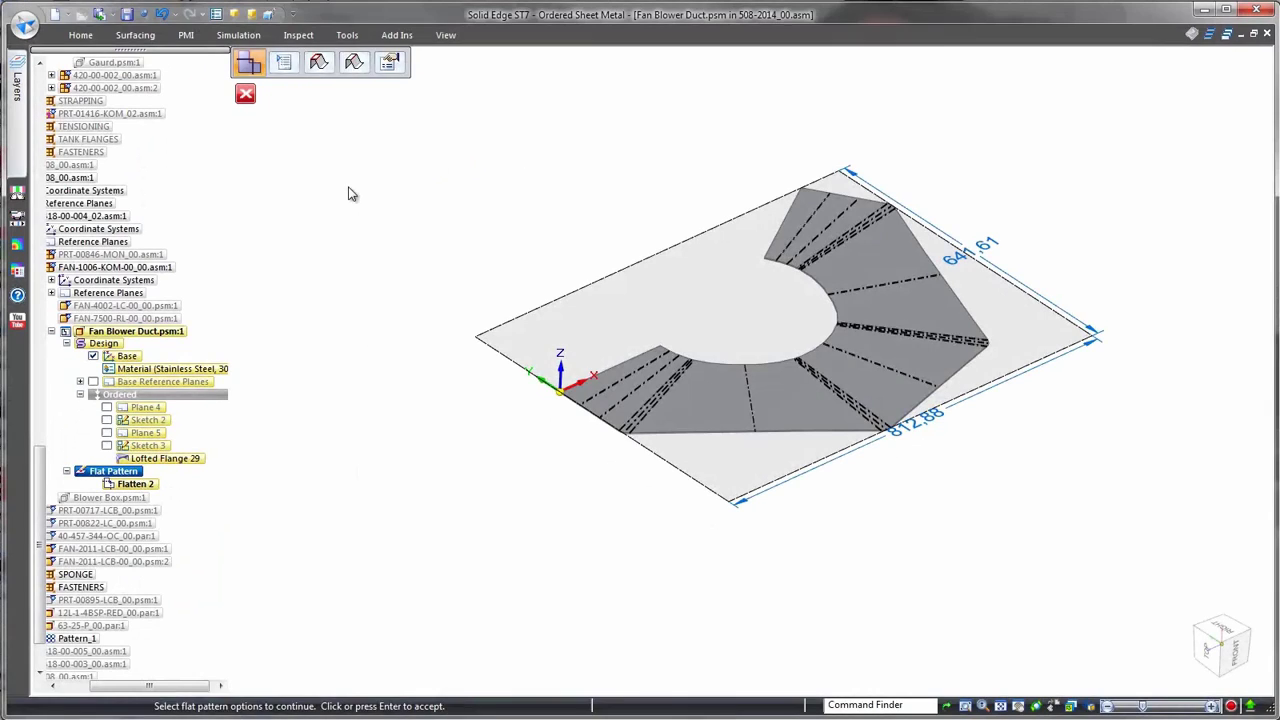
pyautogui.press('Escape')
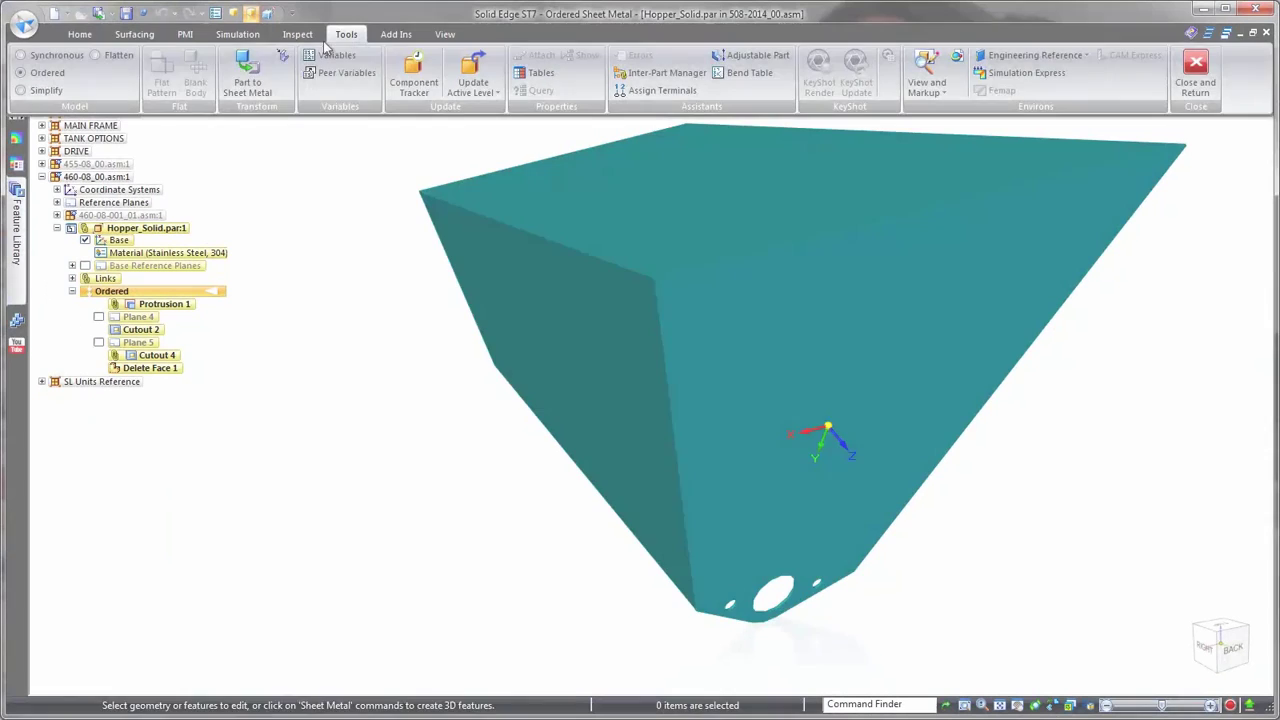
# Convert the hopper solid to sheet metal with default bend and relief values and no corner treatment, picking the base face and bend edges
pyautogui.click(245, 72)
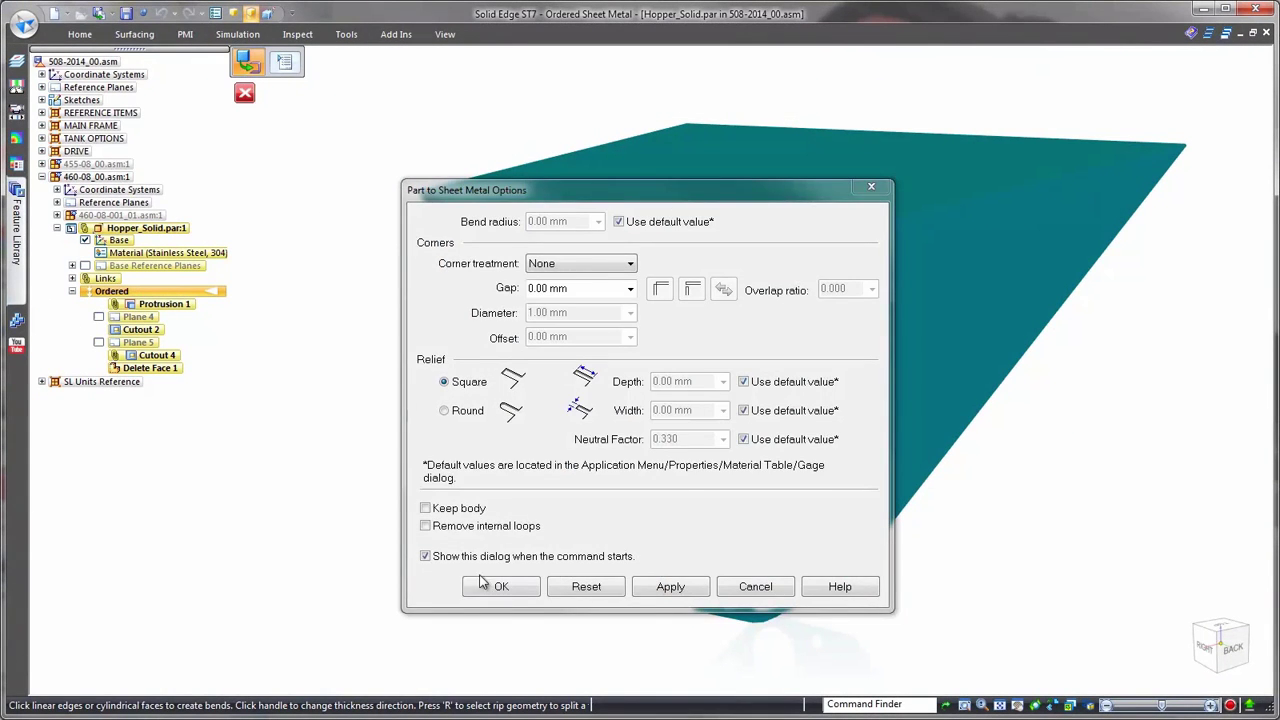
pyautogui.click(502, 587)
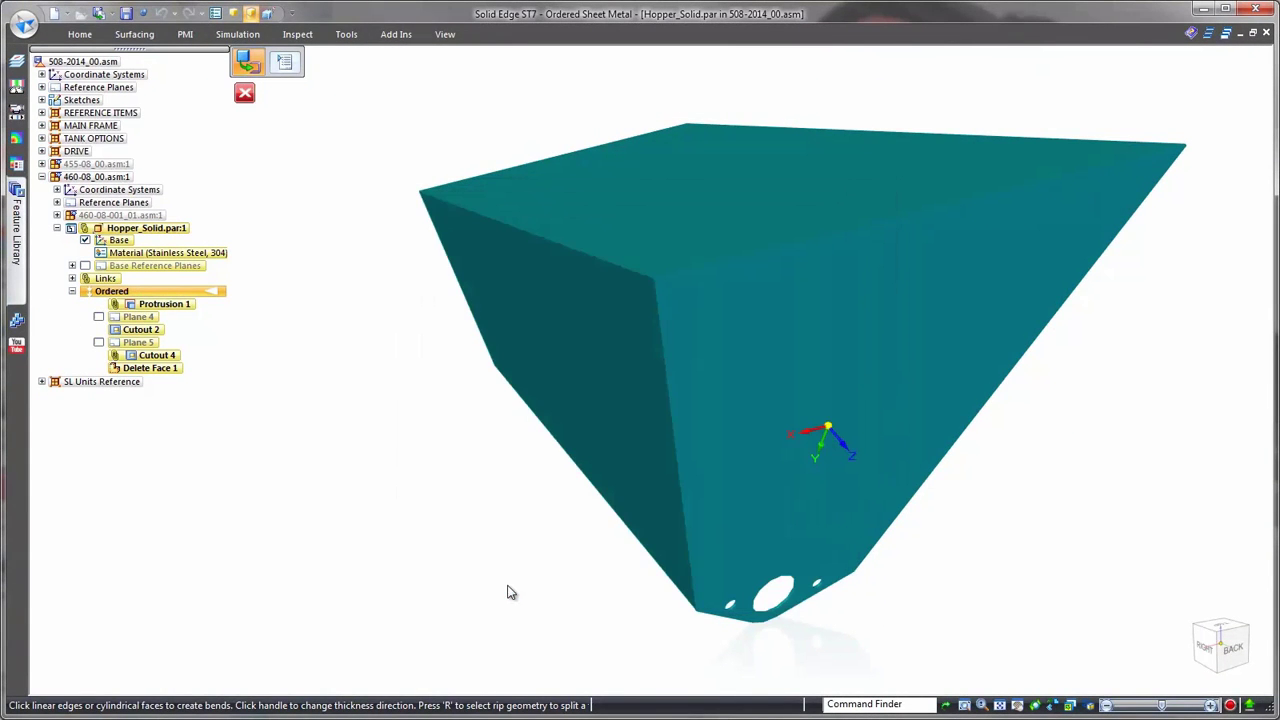
pyautogui.click(478, 320)
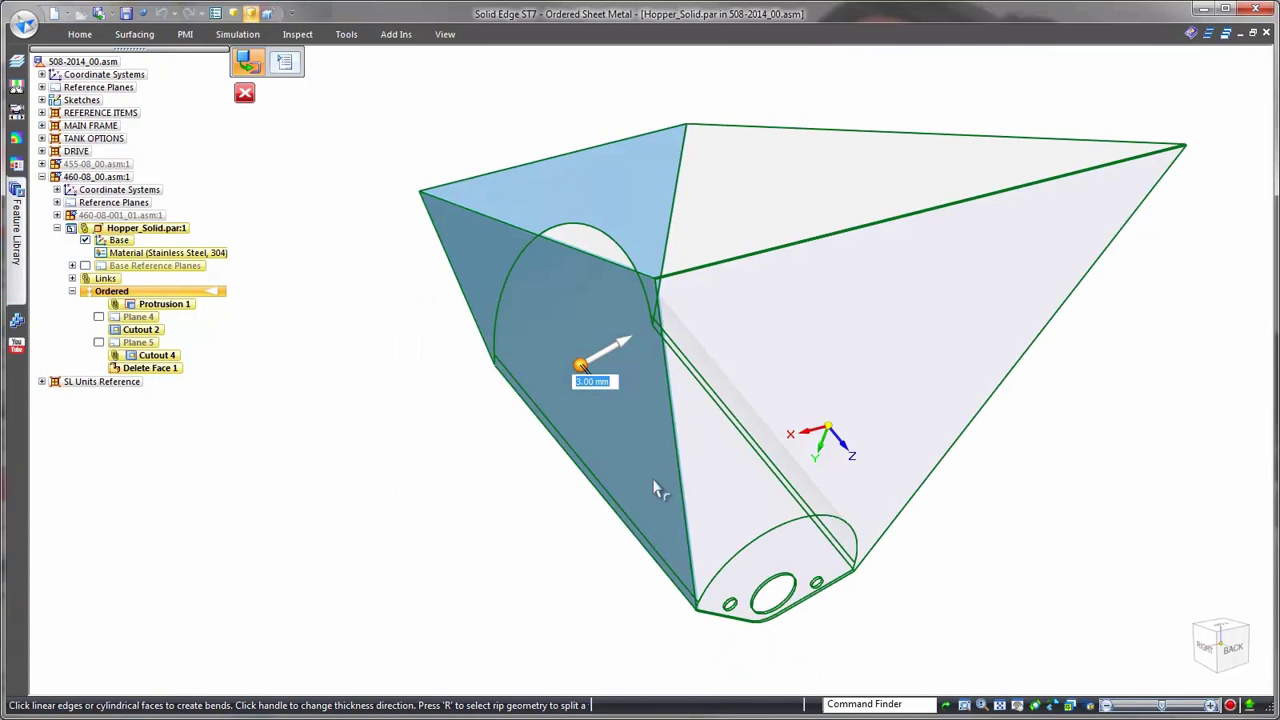
pyautogui.click(679, 471)
pyautogui.click(963, 434)
pyautogui.rightClick(1061, 406)
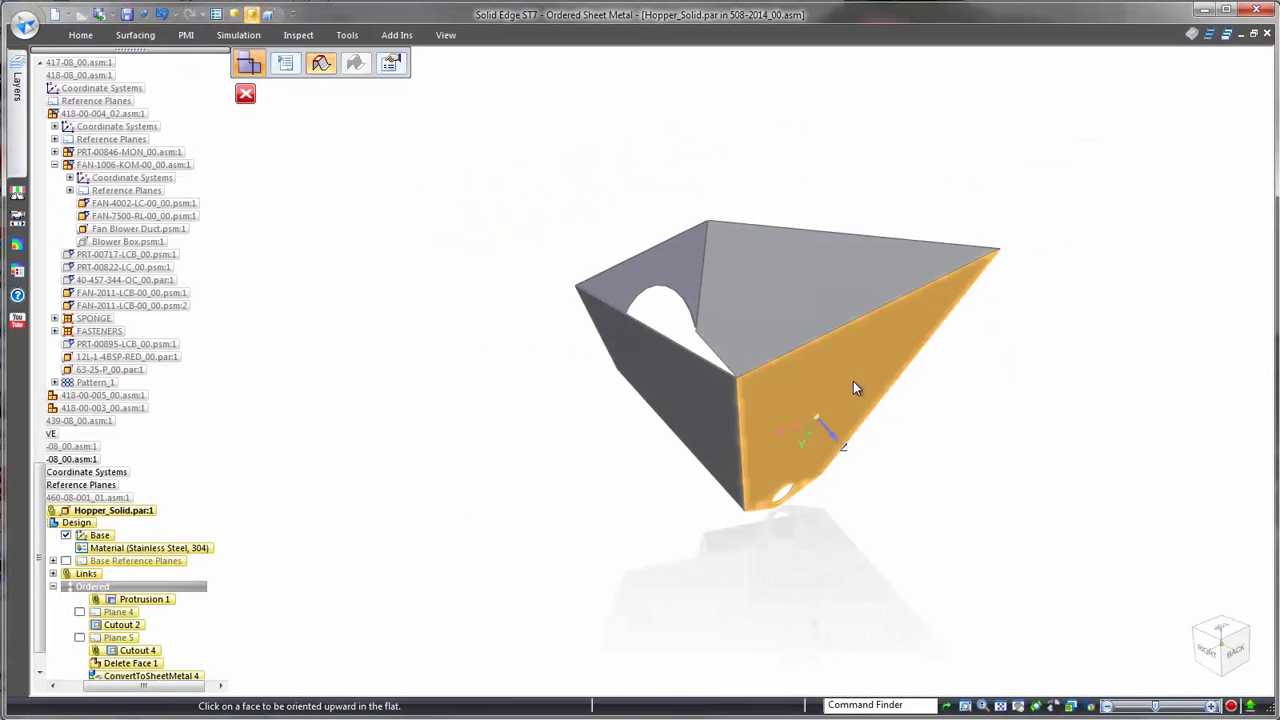
# Generate the hopper's flat pattern with its large slanted side wall facing upward
pyautogui.click(841, 334)
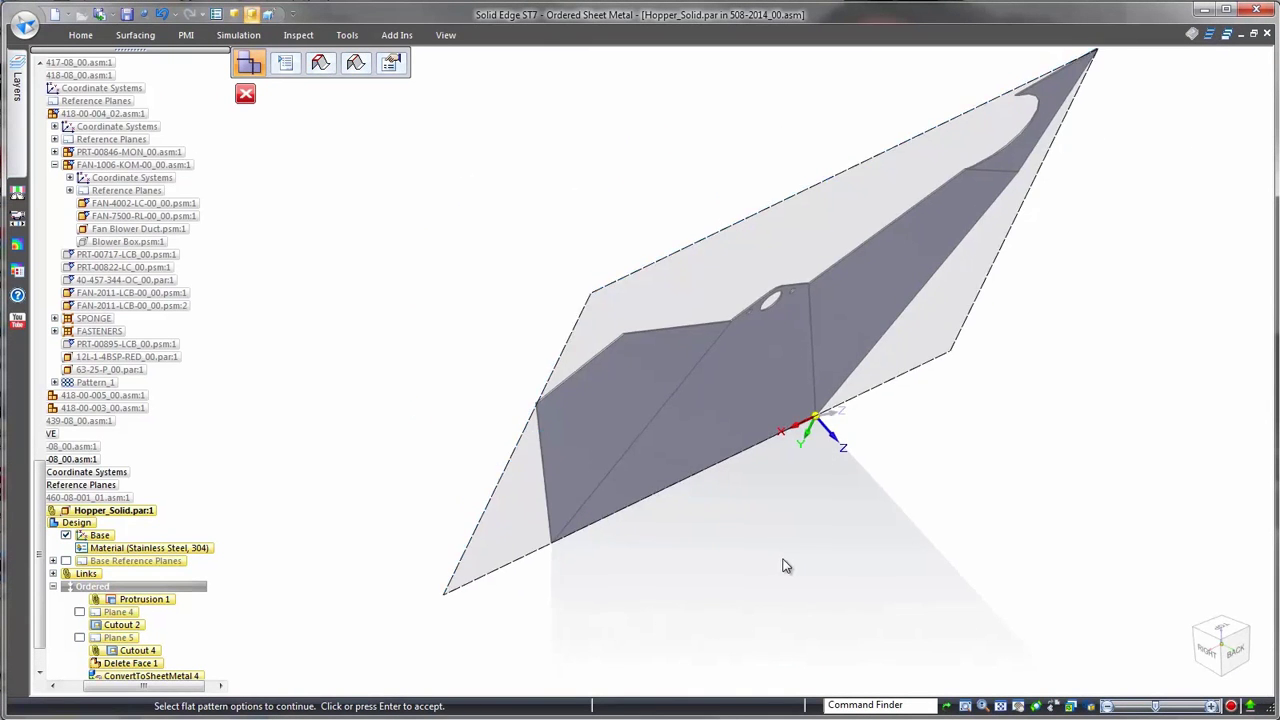
pyautogui.click(785, 565)
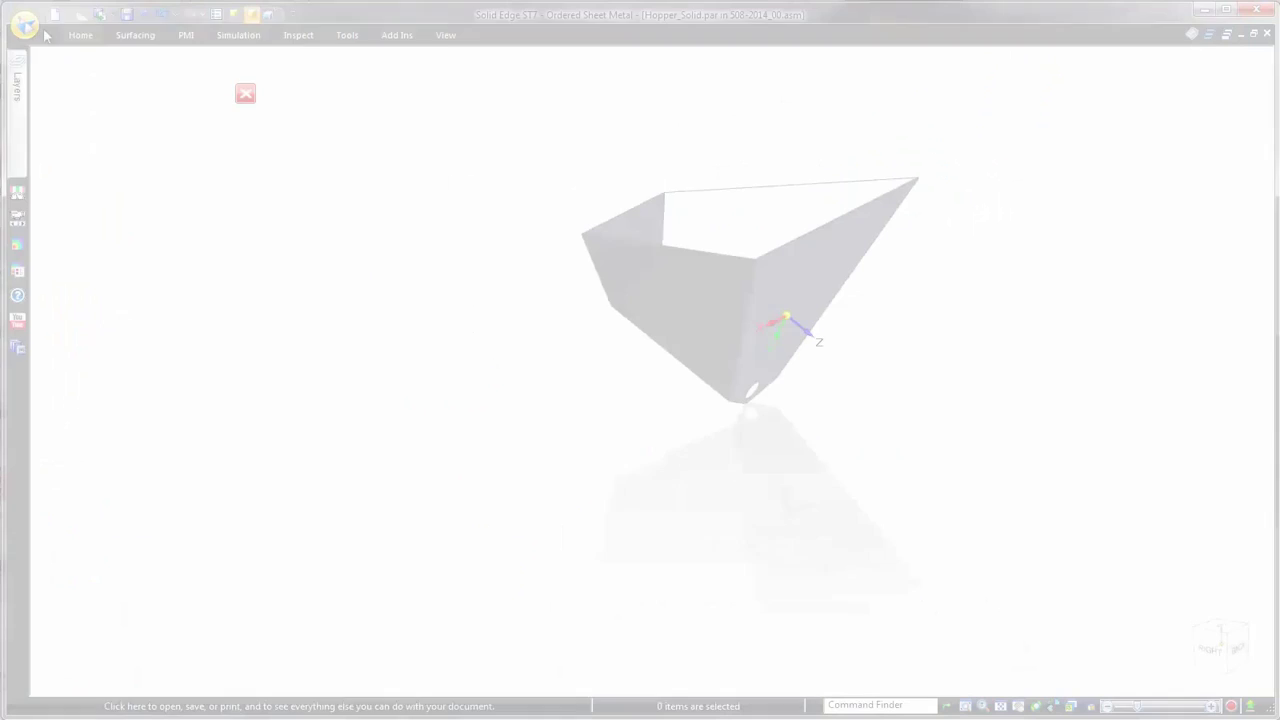
# Save the hopper as a flat DXF, version 14, and review the layer, bend data and font mapping options
pyautogui.click(25, 25)
pyautogui.moveTo(100, 177)
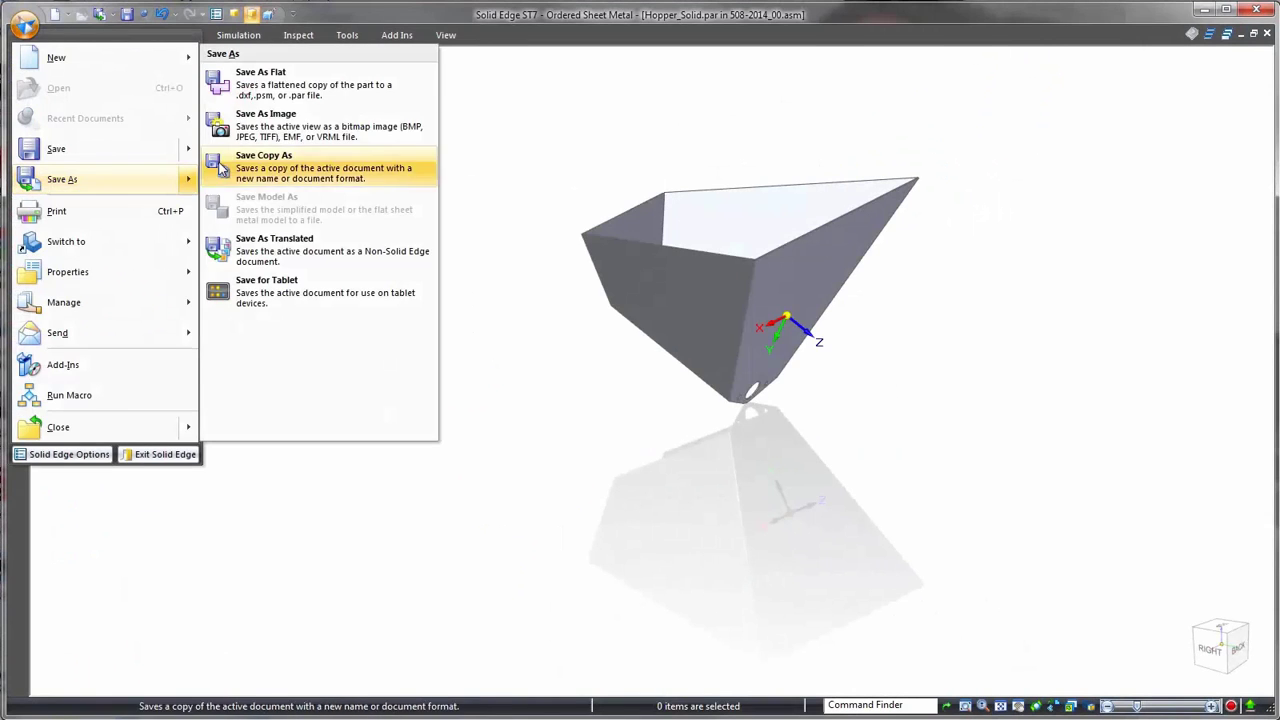
pyautogui.click(270, 86)
pyautogui.click(740, 544)
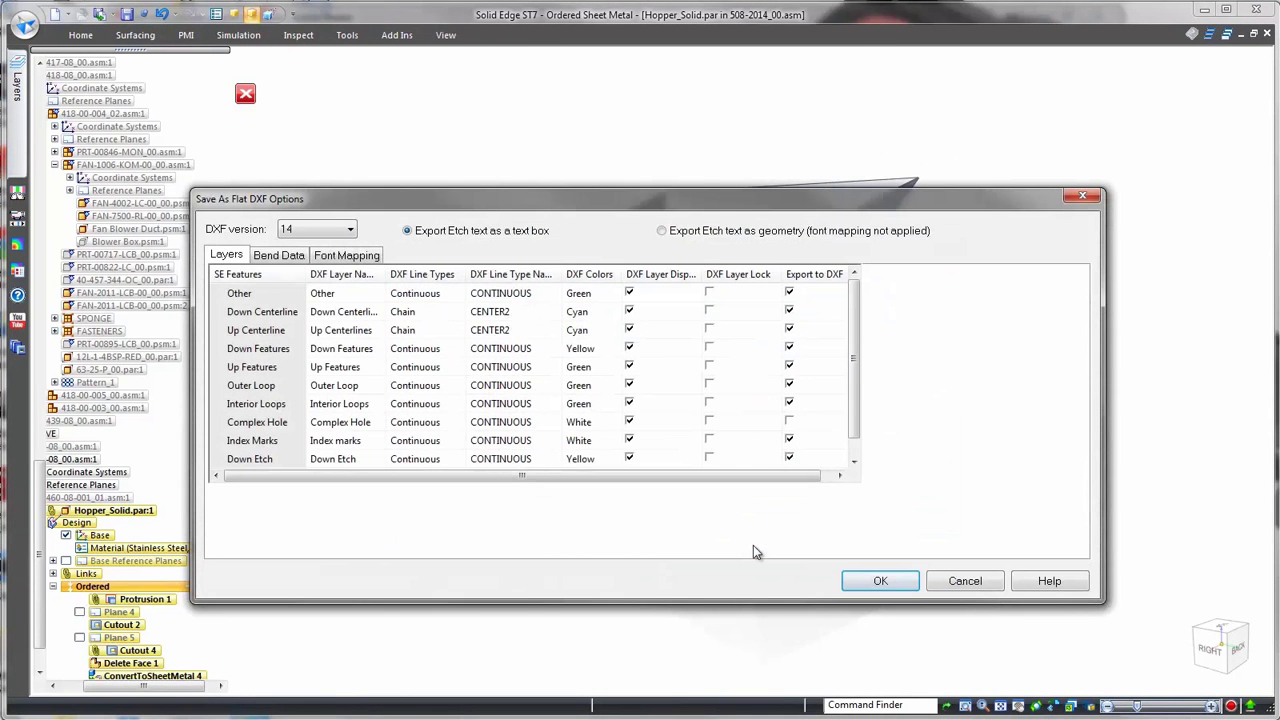
pyautogui.click(278, 255)
pyautogui.click(346, 255)
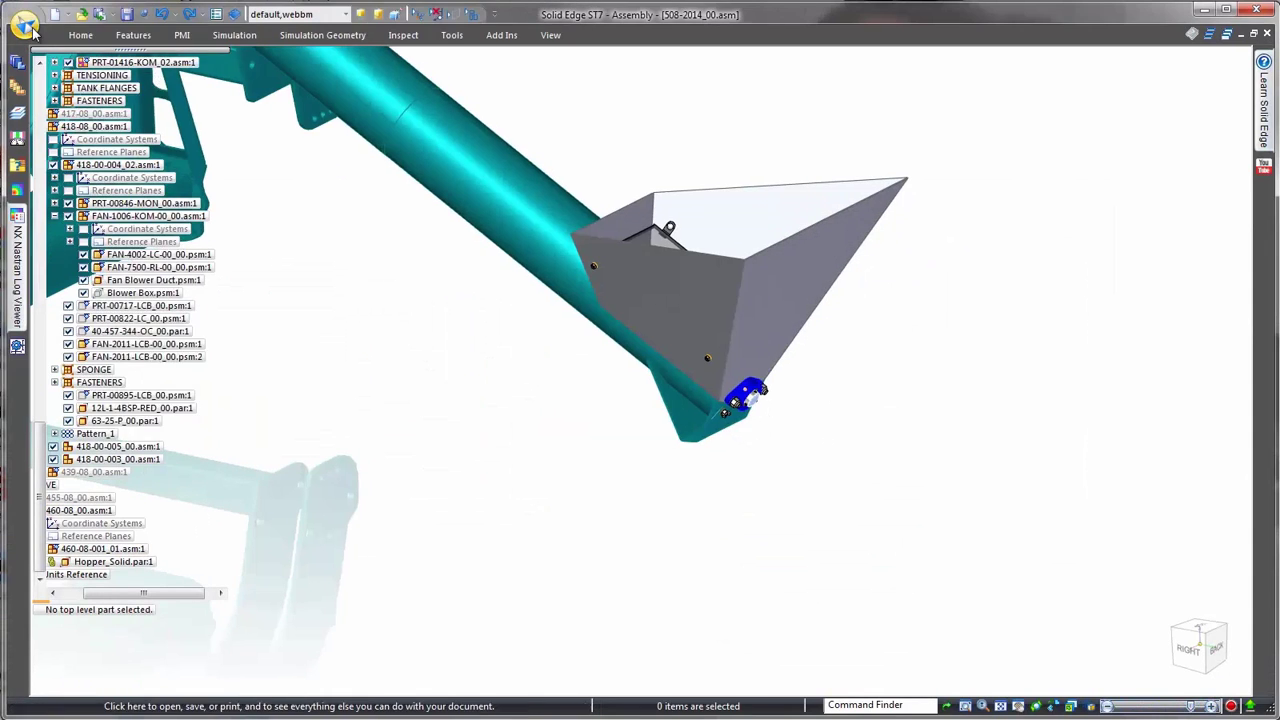
# Open the exported Hopper_Solid flat file as a drawing based on the ISO Metric template ISO Draft.dft
pyautogui.click(25, 25)
pyautogui.click(57, 89)
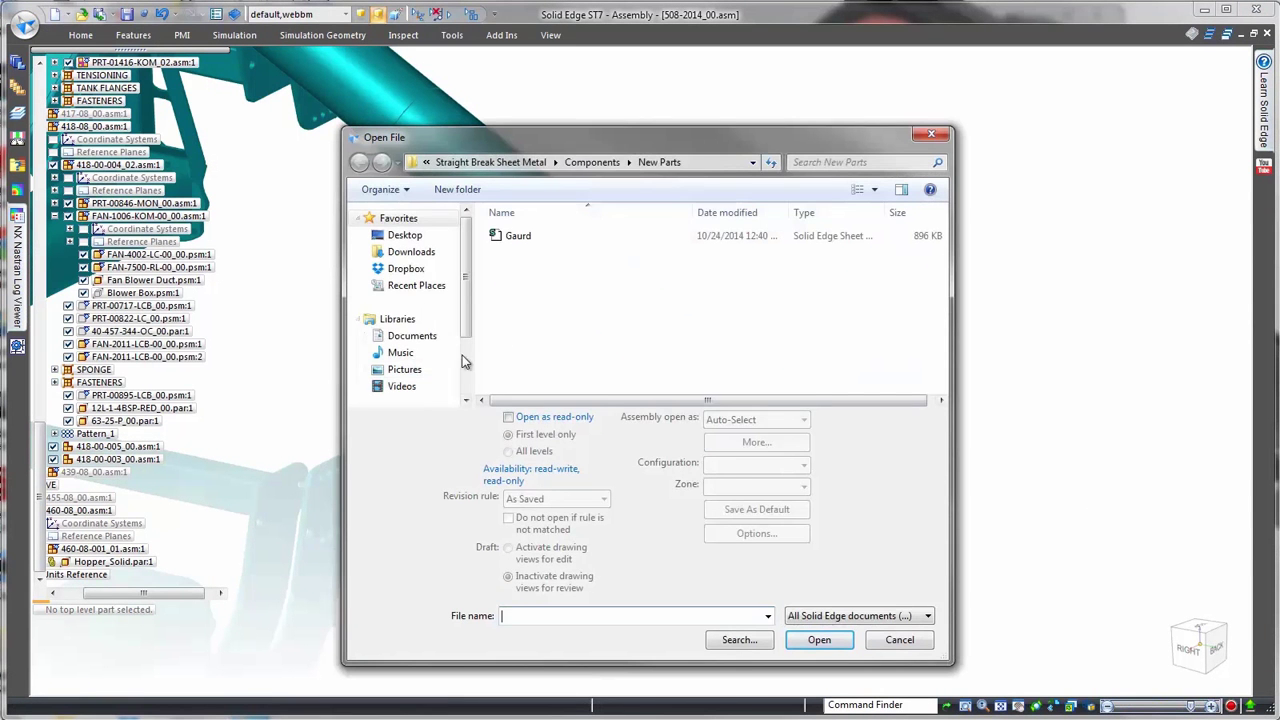
pyautogui.click(411, 336)
pyautogui.click(927, 616)
pyautogui.click(900, 349)
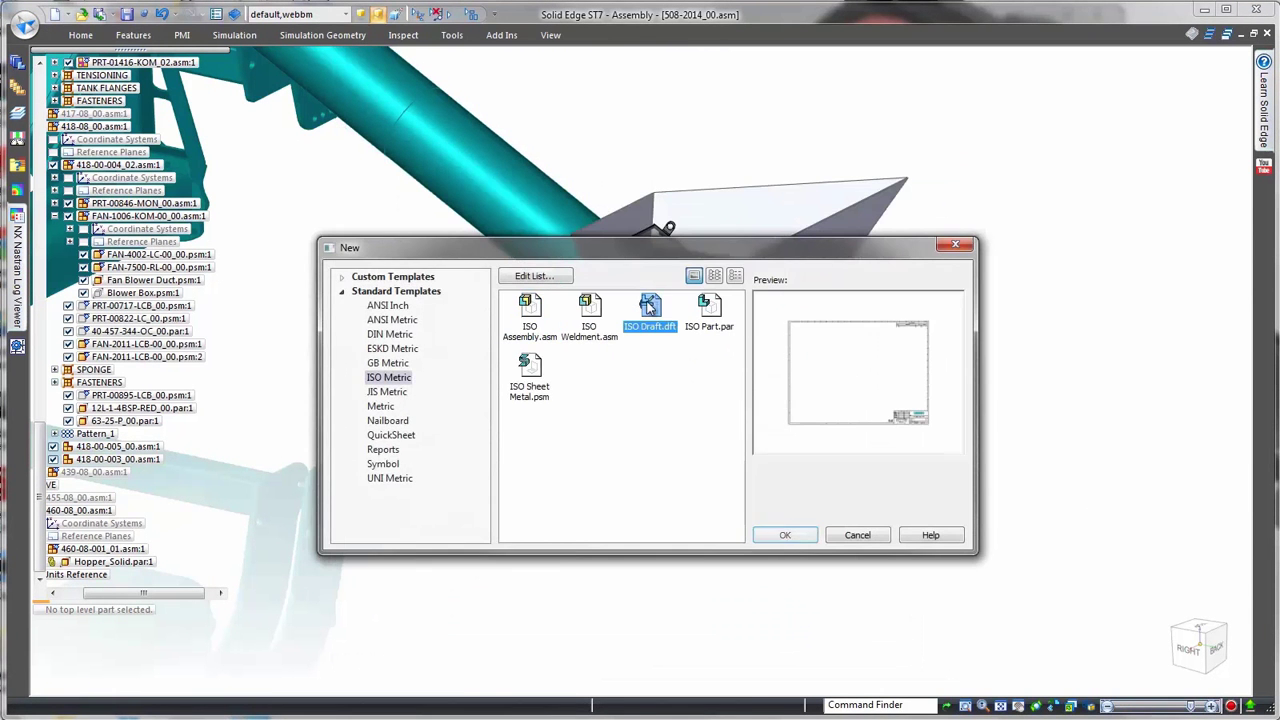
pyautogui.click(783, 536)
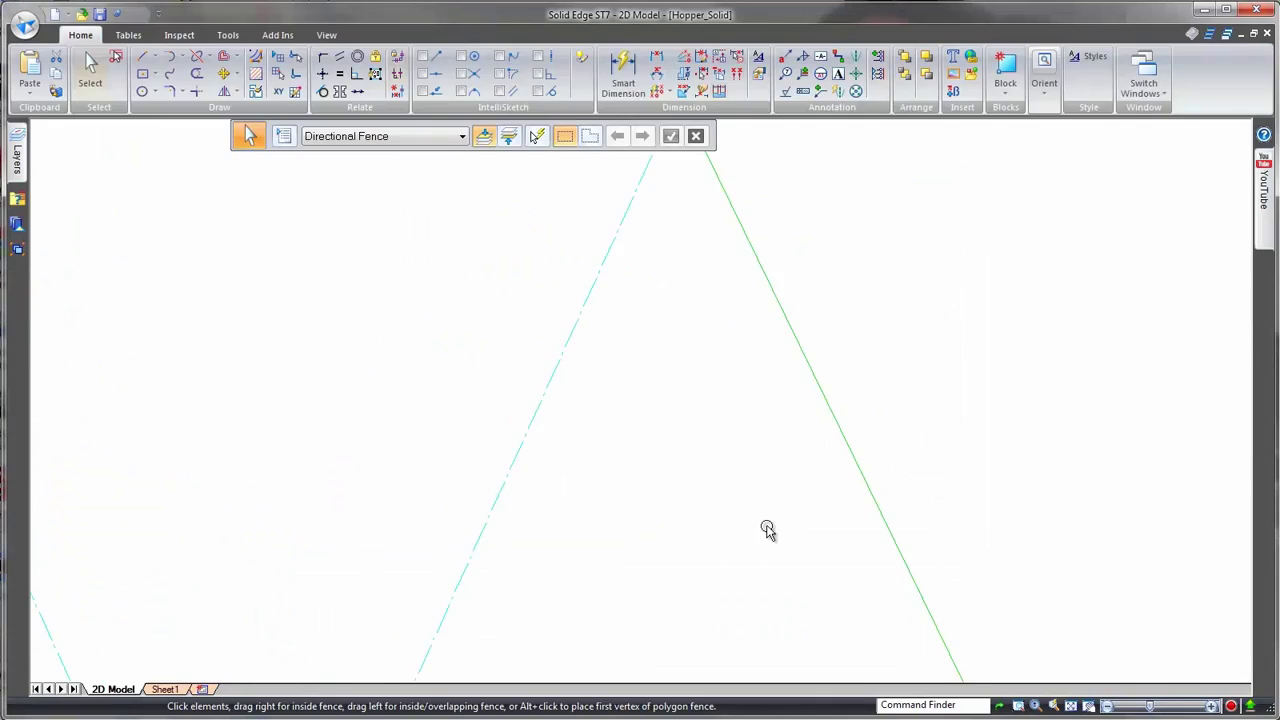